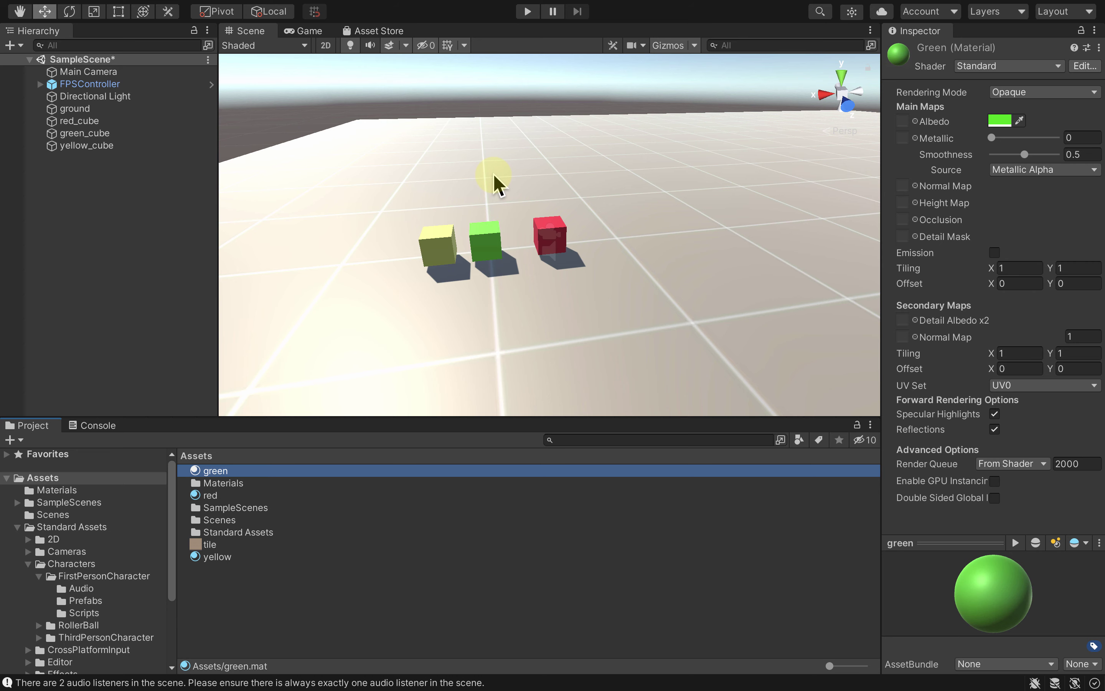
Test-run the scene, and after stopping it move FPSController beside and above the red cube, to about X 24.16, Y 1.73
{"action": "left_click", "coordinate": [527, 13]}
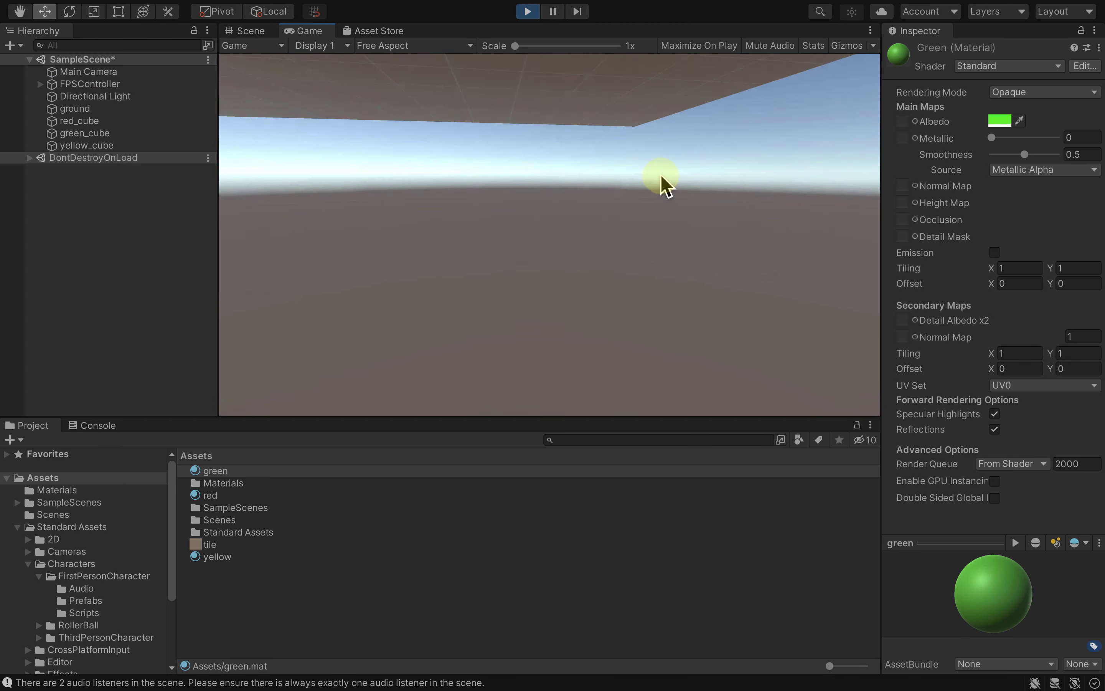
{"action": "left_click", "coordinate": [526, 14]}
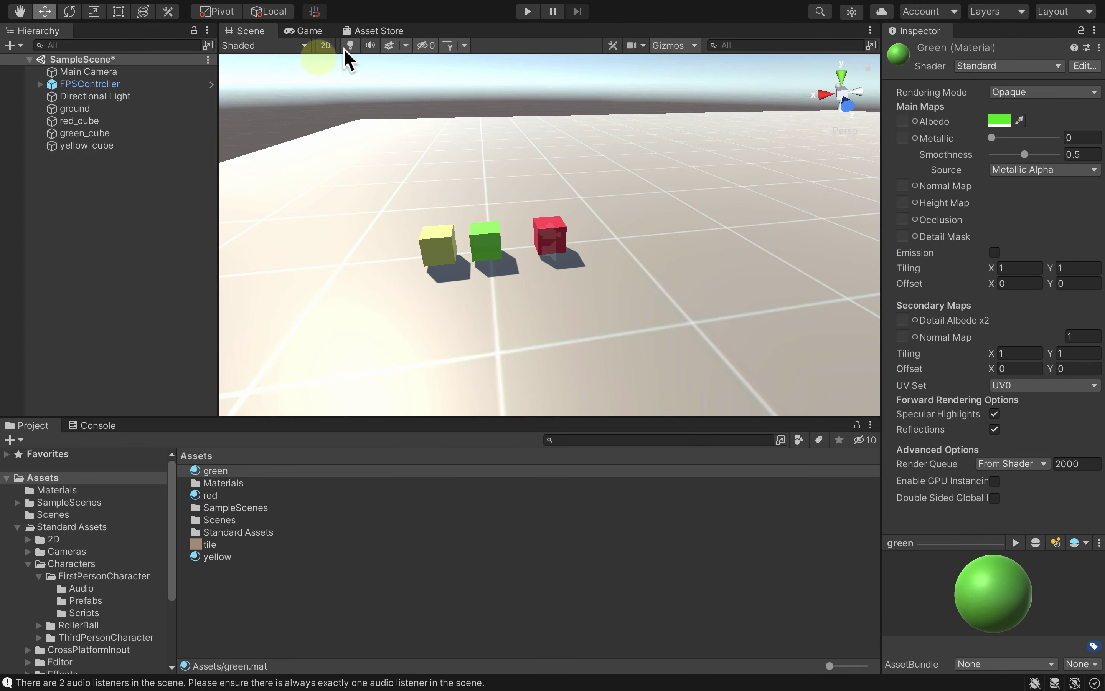
{"action": "left_click", "coordinate": [109, 83]}
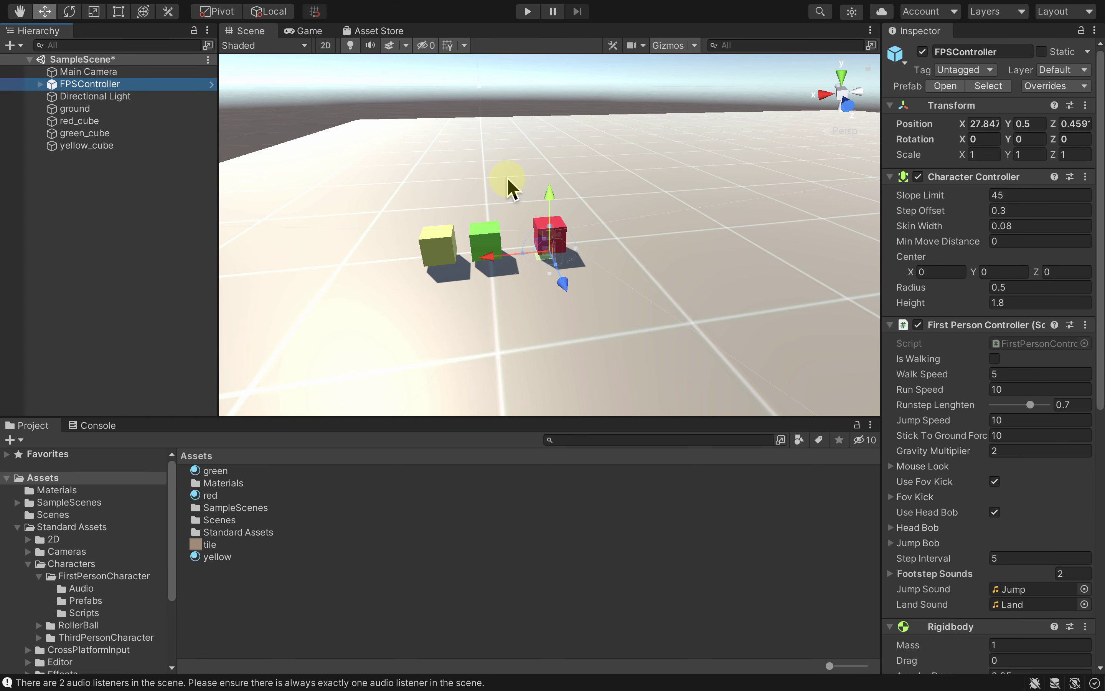
{"action": "left_click_drag", "start_coordinate": [551, 194], "coordinate": [553, 168]}
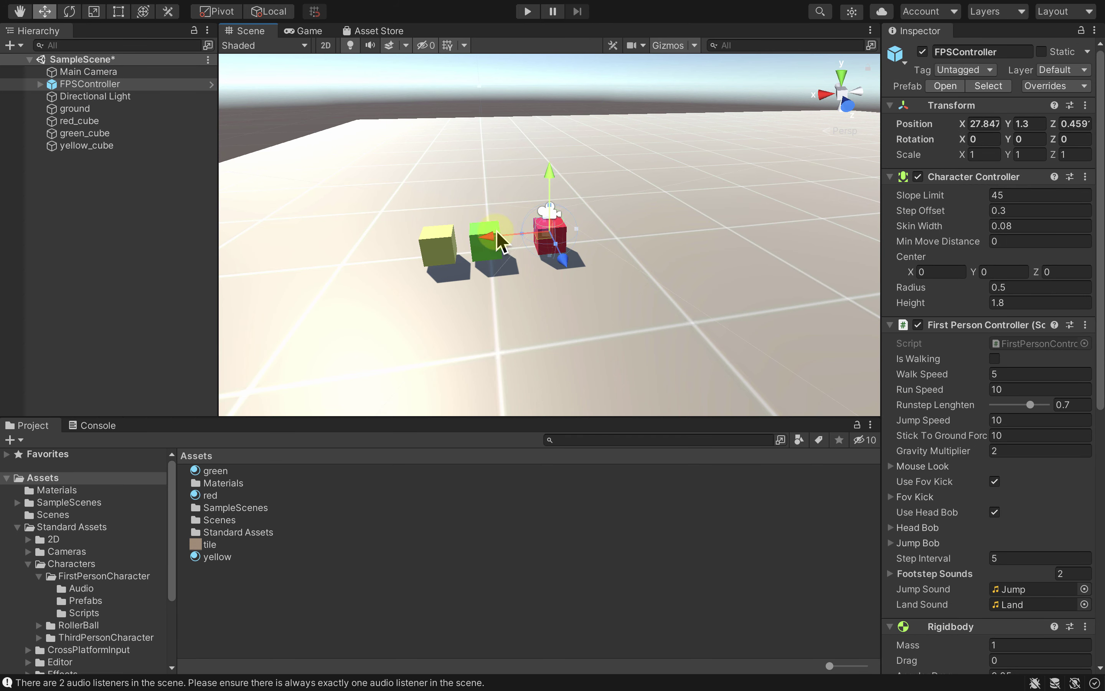
{"action": "left_click_drag", "start_coordinate": [507, 242], "coordinate": [585, 223]}
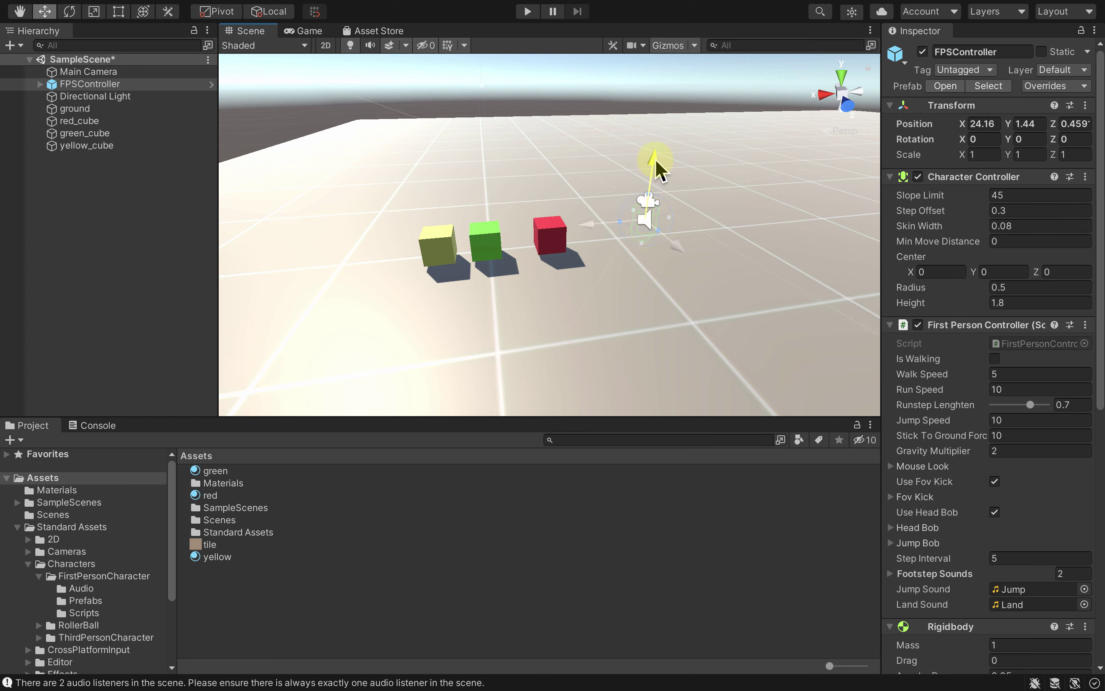
{"action": "left_click_drag", "start_coordinate": [658, 169], "coordinate": [657, 156]}
Play the scene, walk and look around the three cubes in first person, and stop the test run
{"action": "left_click", "coordinate": [527, 12]}
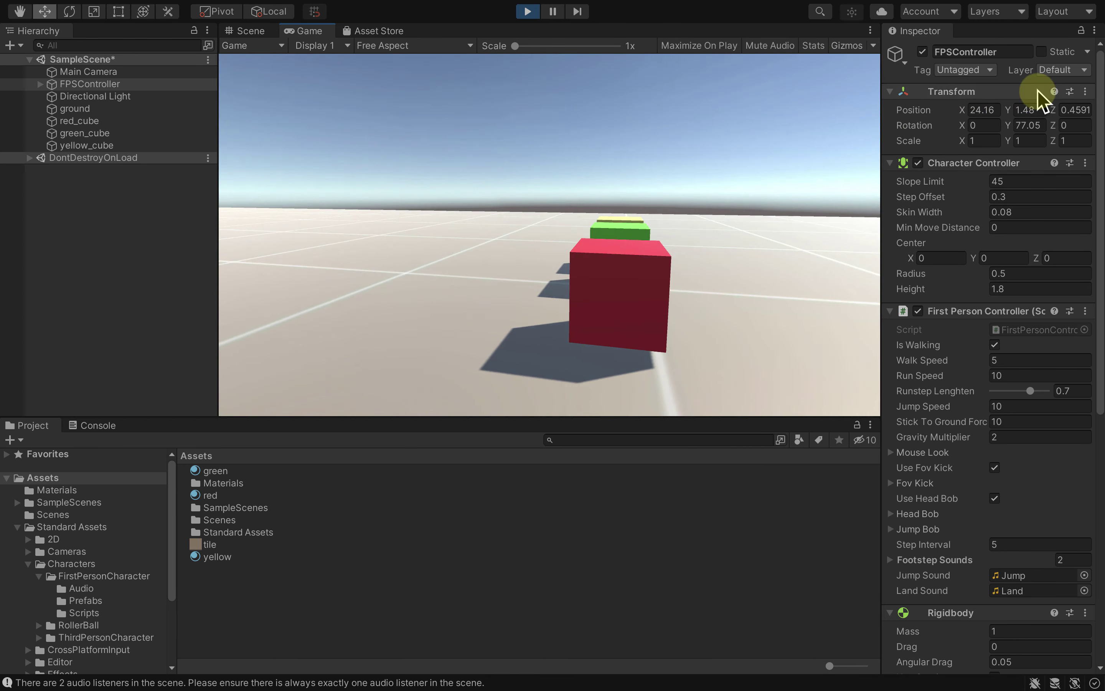
{"action": "key", "text": "w"}
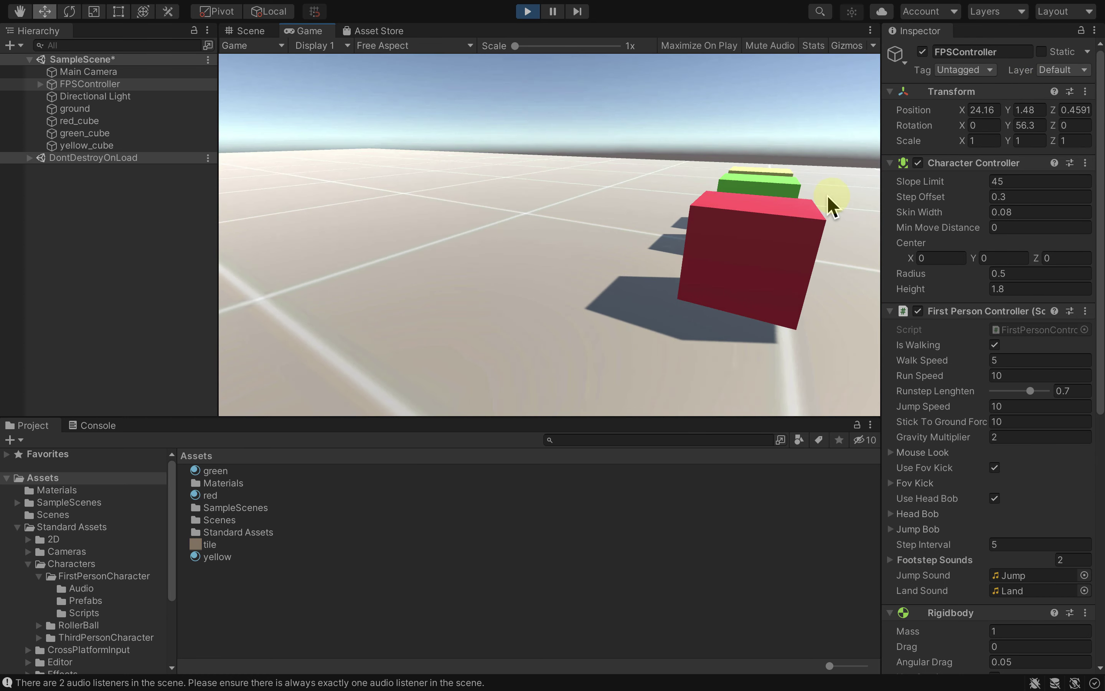
{"action": "key", "text": "w"}
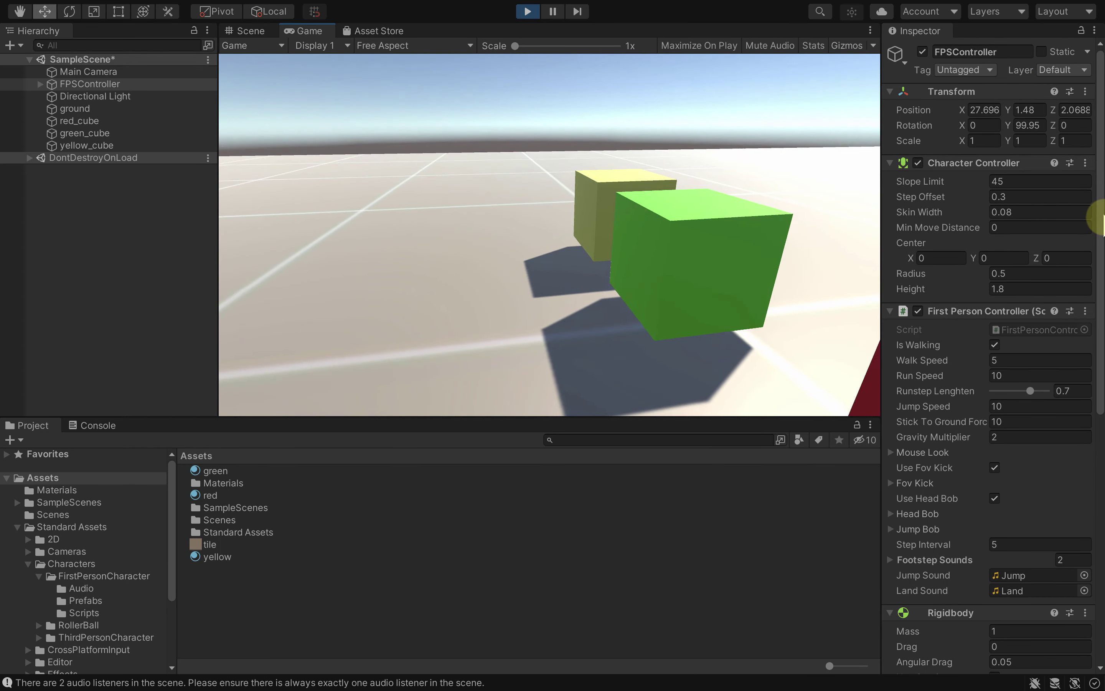
{"action": "key", "text": "w"}
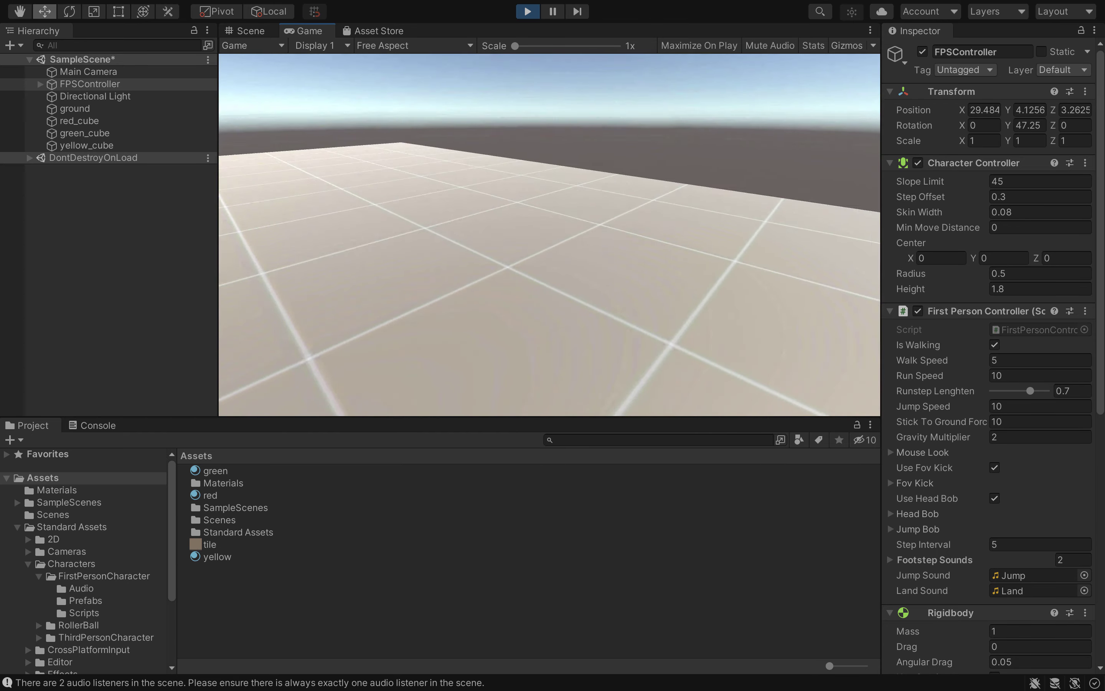
{"action": "key", "text": "w"}
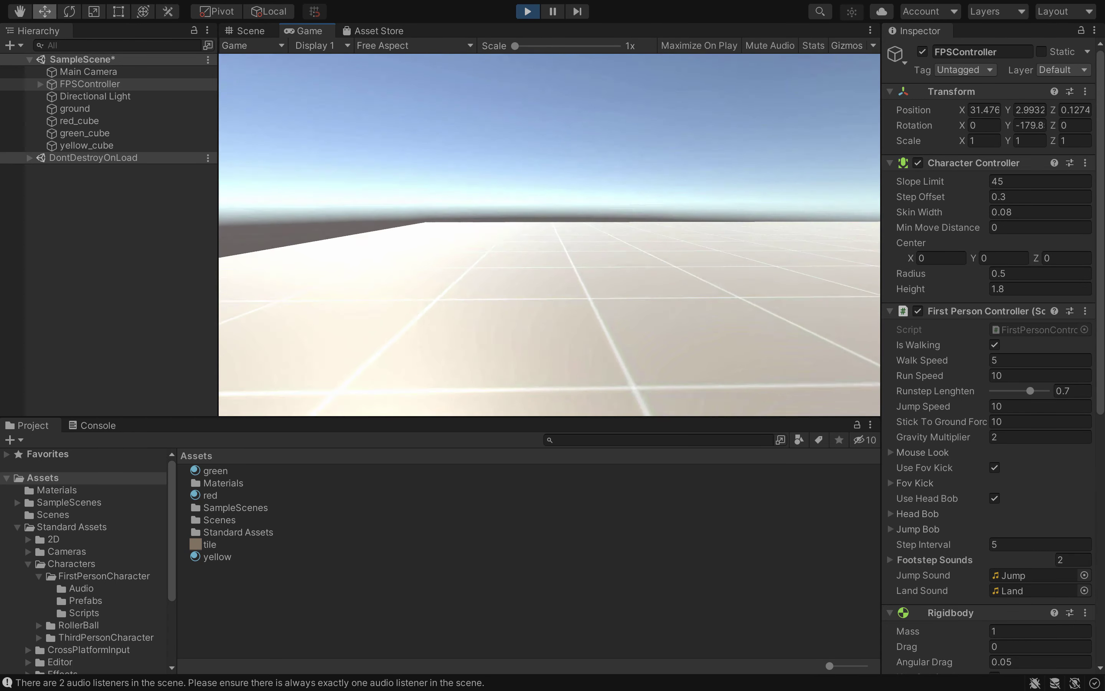
{"action": "key", "text": "w"}
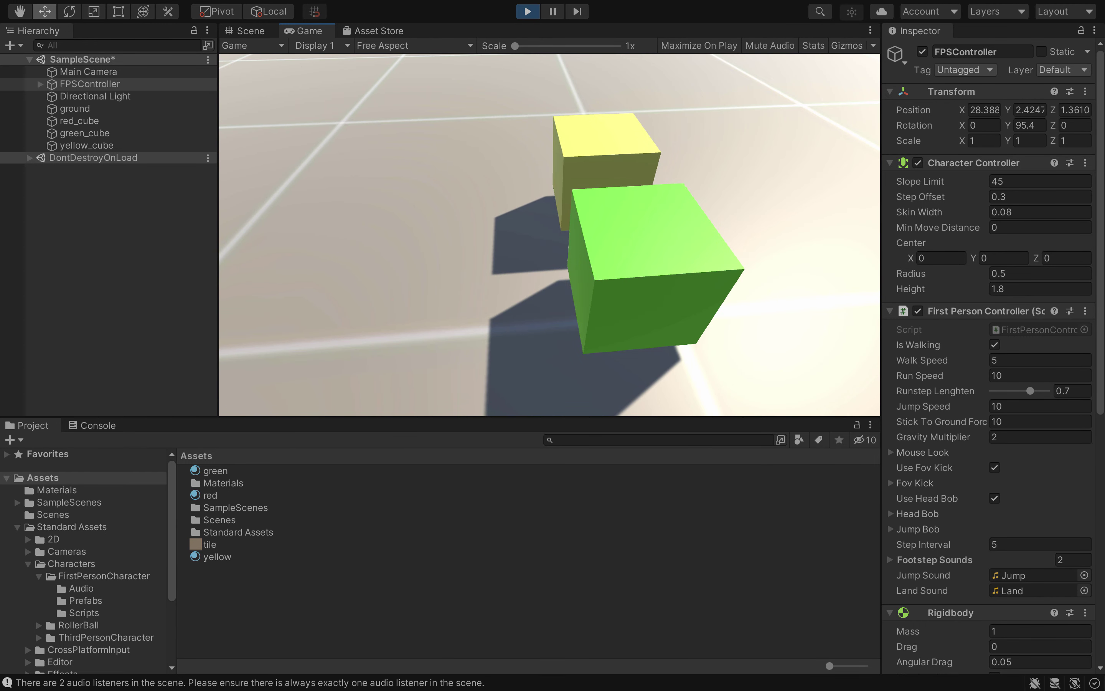
{"action": "key", "text": "Escape"}
{"action": "key", "text": "ctrl+p"}
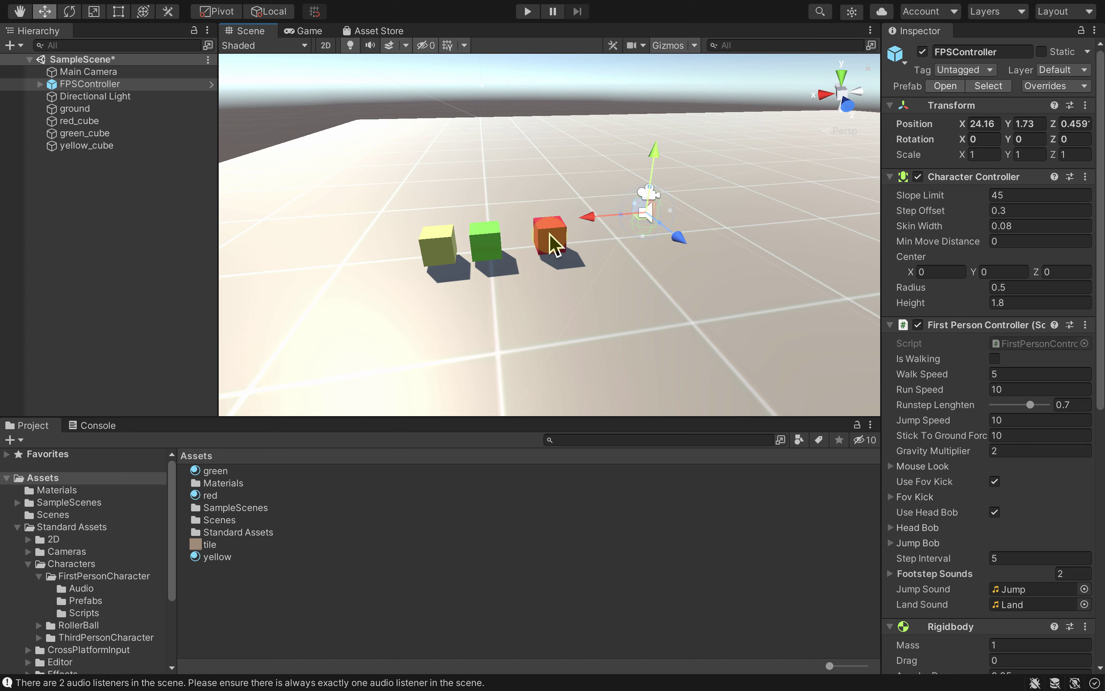
In an orthographic top view, move yellow_cube closer to green_cube along X, and move red_cube to about X 28.84 for even spacing
{"action": "left_click", "coordinate": [106, 121]}
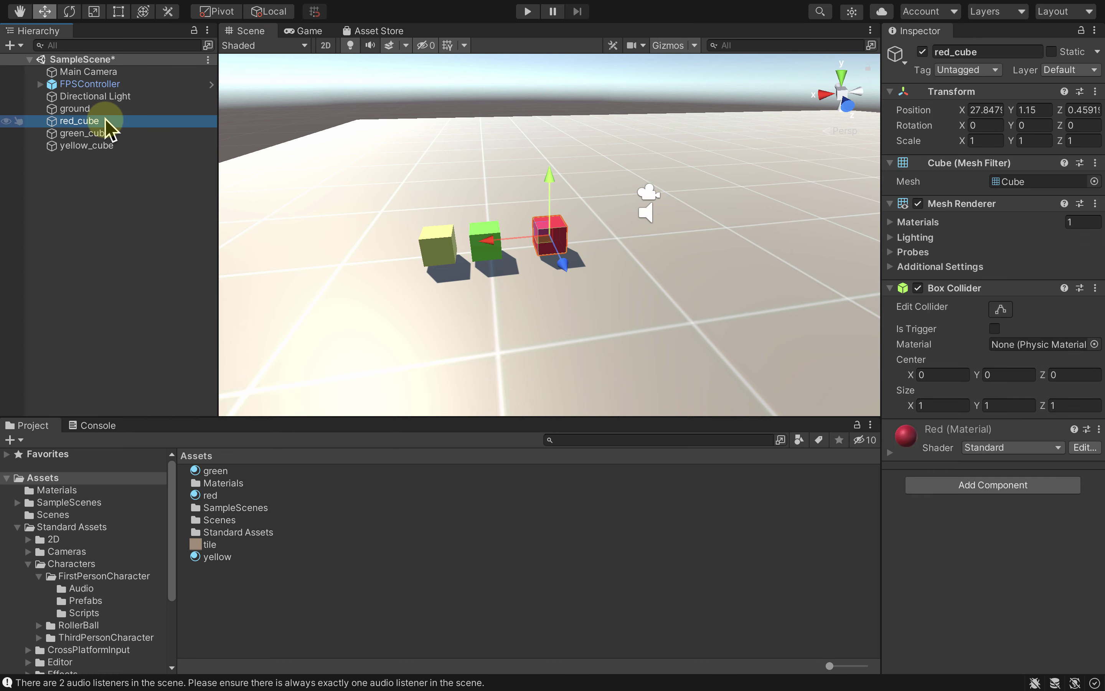
{"action": "left_click", "coordinate": [92, 166]}
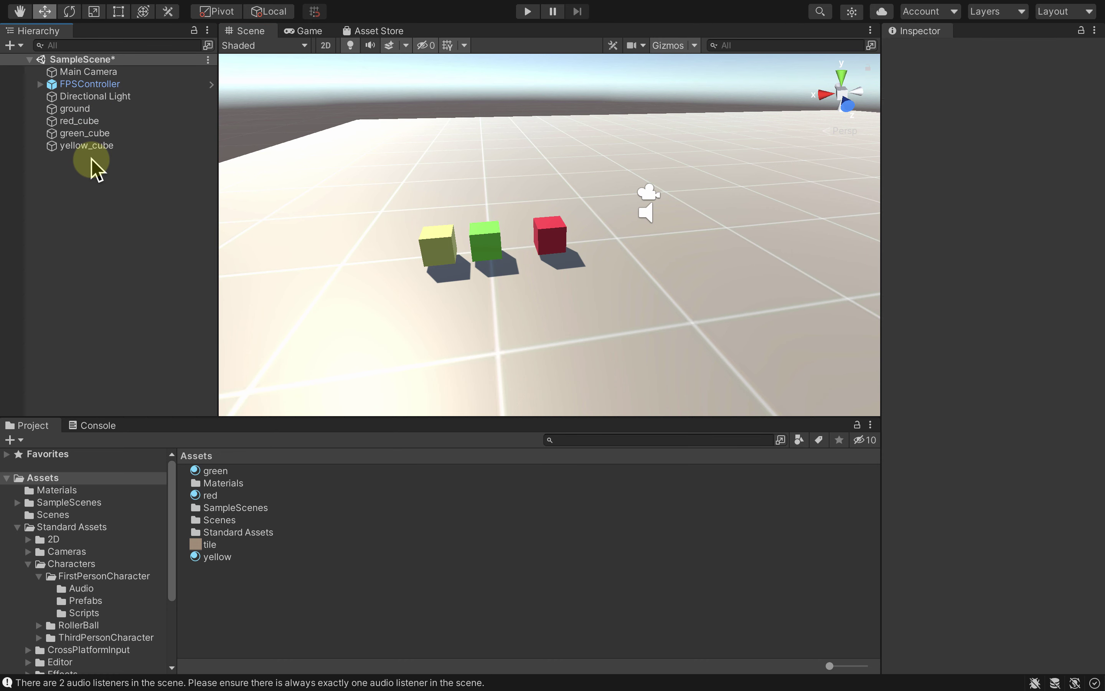
{"action": "scroll", "coordinate": [565, 234], "scroll_direction": "up", "scroll_amount": 3}
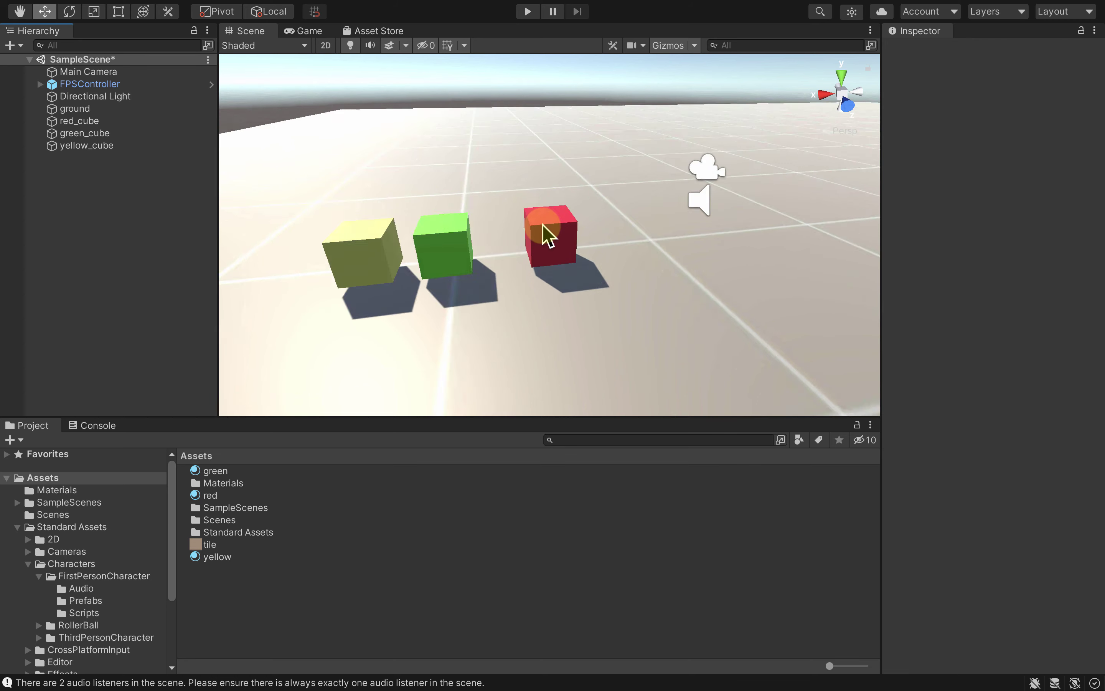
{"action": "scroll", "coordinate": [543, 230], "scroll_direction": "down", "scroll_amount": 5}
{"action": "scroll", "coordinate": [544, 231], "scroll_direction": "up", "scroll_amount": 5}
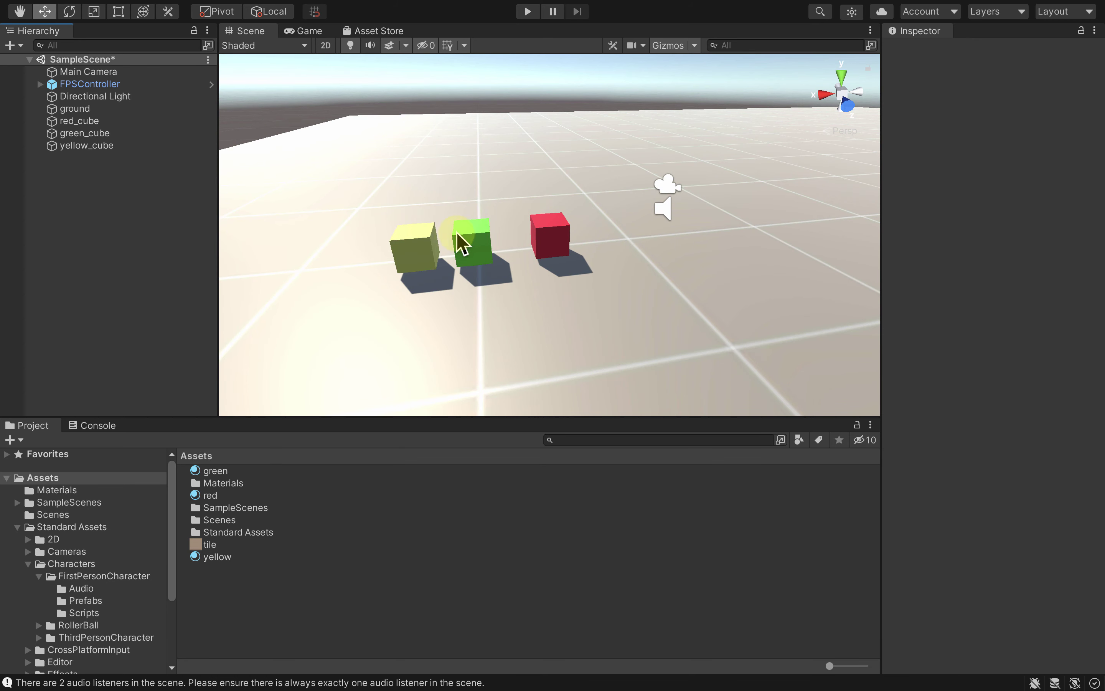
{"action": "left_click", "coordinate": [420, 249]}
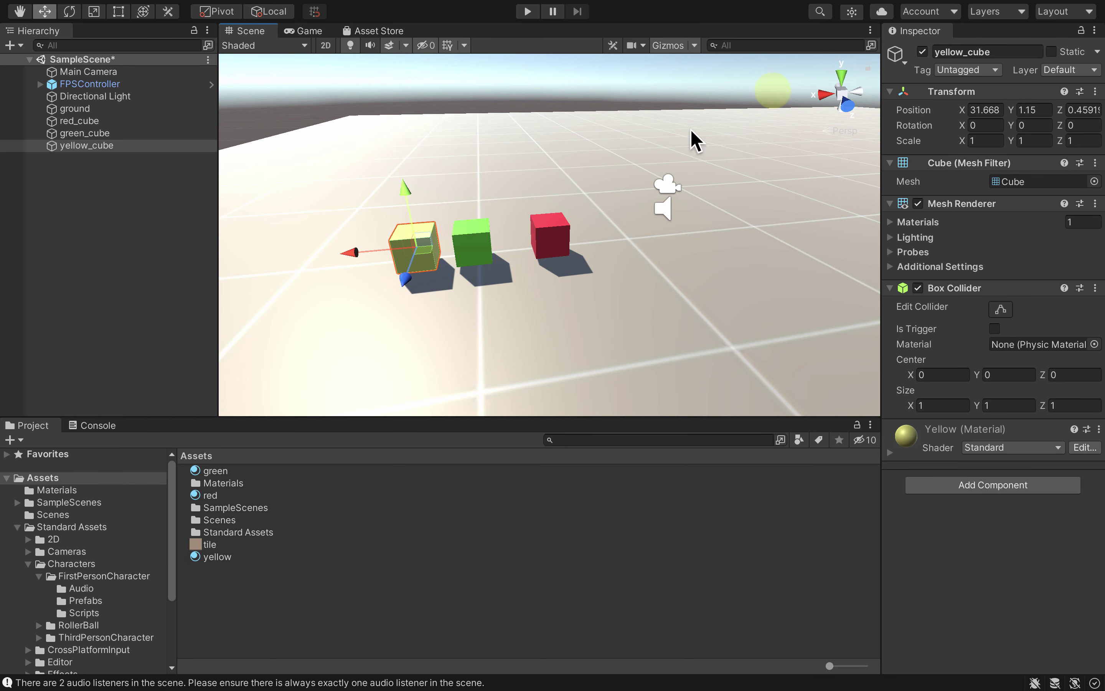
{"action": "left_click", "coordinate": [840, 72]}
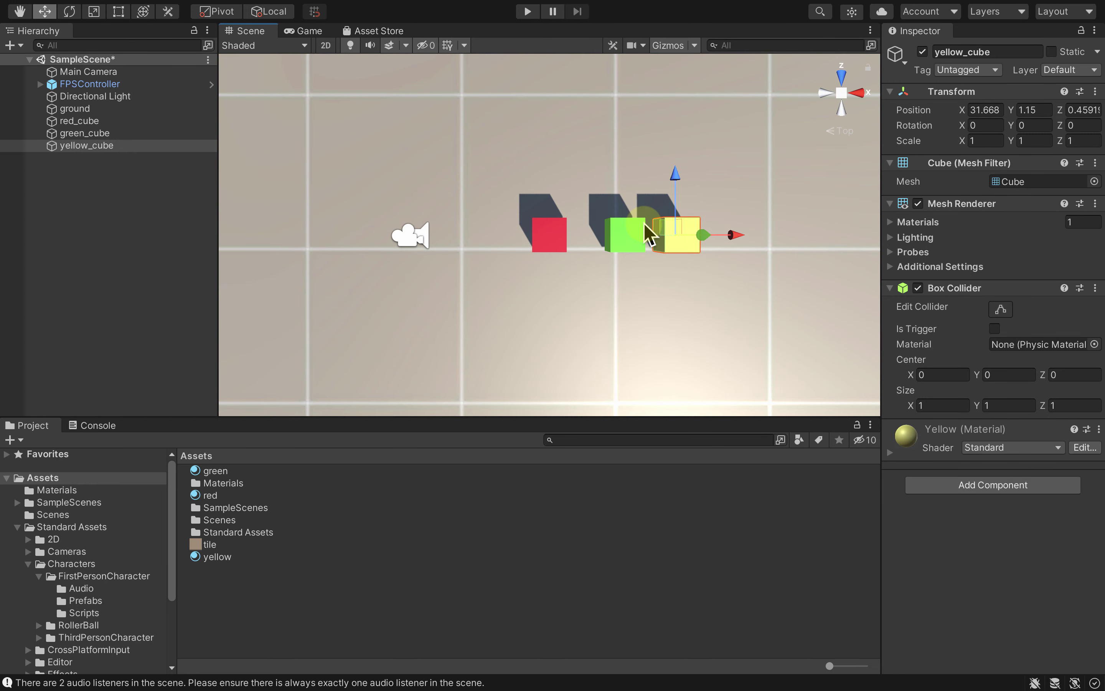
{"action": "left_click", "coordinate": [841, 131]}
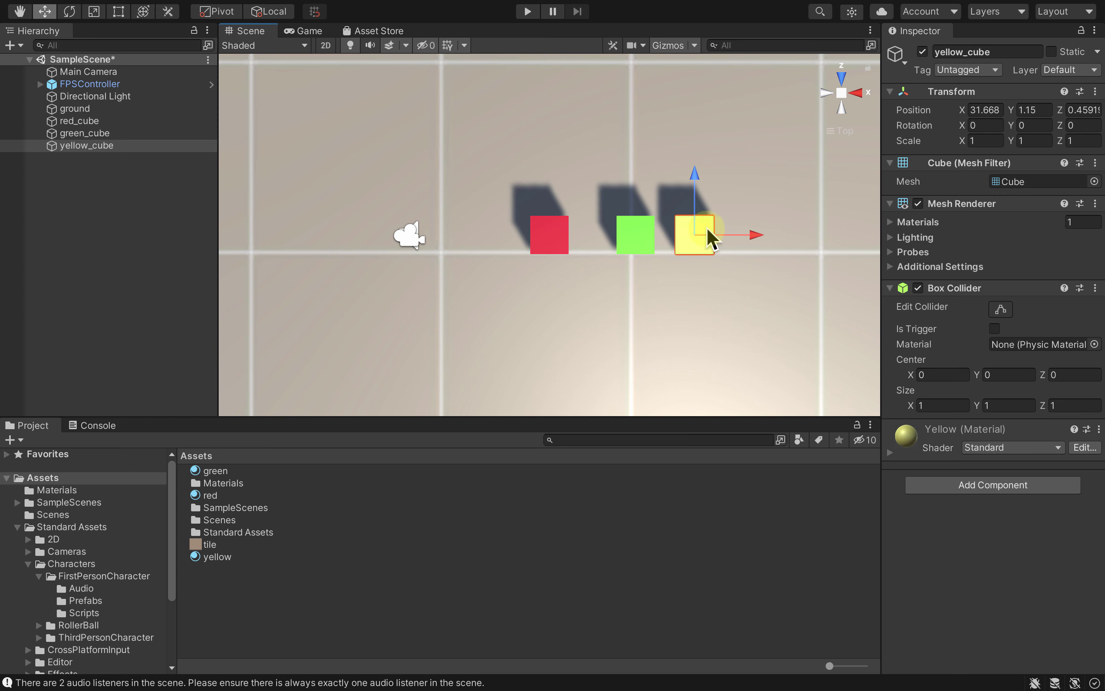
{"action": "left_click_drag", "start_coordinate": [756, 236], "coordinate": [747, 235]}
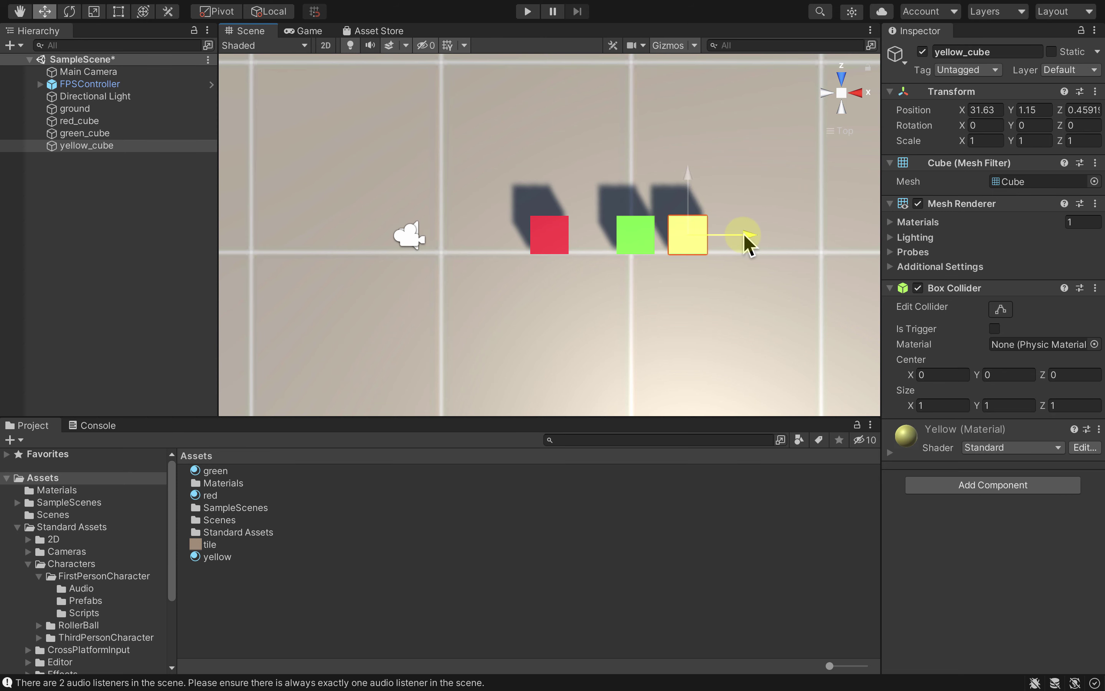
{"action": "left_click", "coordinate": [564, 233]}
{"action": "left_click_drag", "start_coordinate": [611, 234], "coordinate": [646, 234]}
Examine the alignment and spacing of the three cubes up close, from above and from a tilted angle
{"action": "scroll", "coordinate": [629, 303], "scroll_direction": "up", "scroll_amount": 5, "text": "alt"}
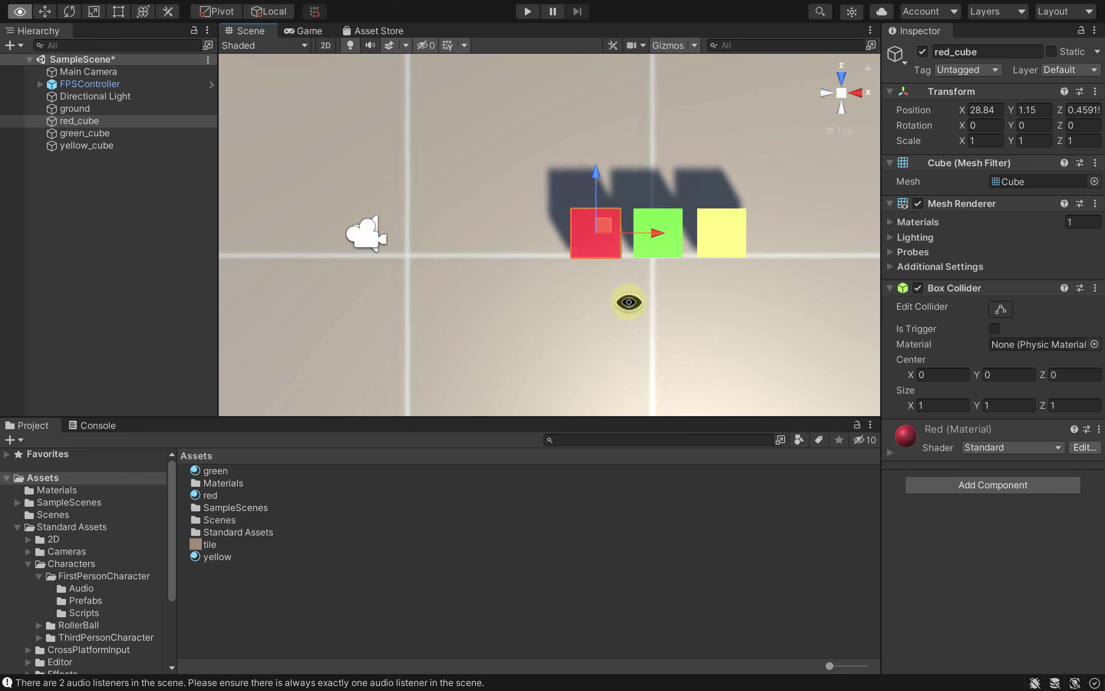
{"action": "scroll", "coordinate": [629, 302], "scroll_direction": "up", "scroll_amount": 4, "text": "alt"}
{"action": "scroll", "coordinate": [629, 302], "scroll_direction": "down", "scroll_amount": 2}
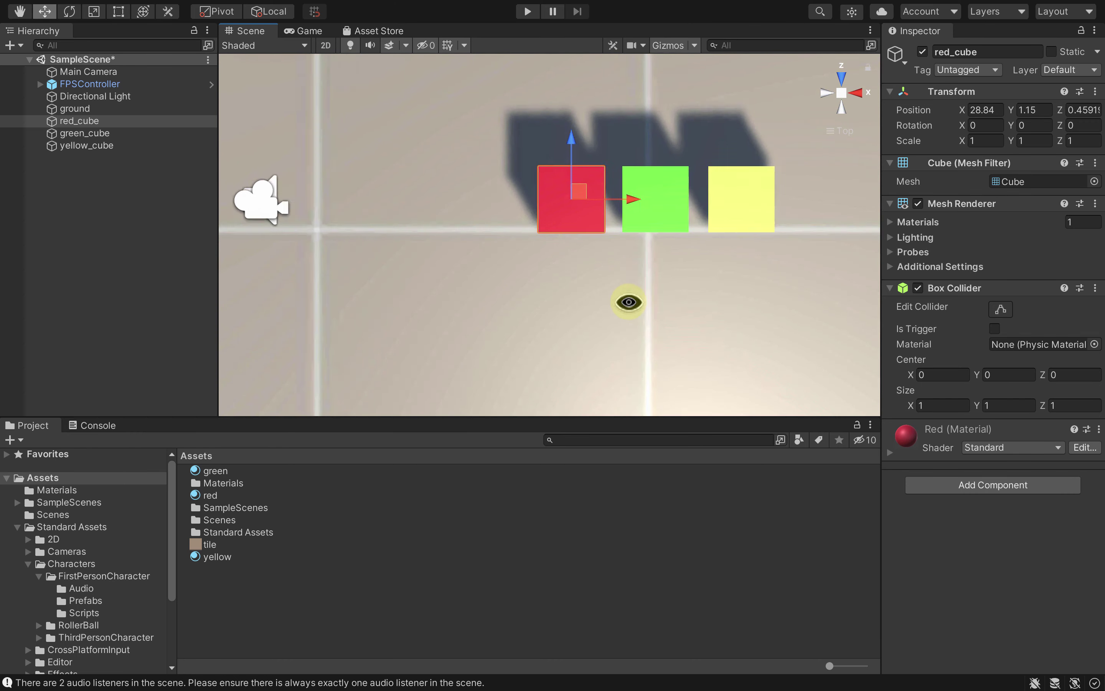
{"action": "scroll", "coordinate": [629, 302], "scroll_direction": "up", "scroll_amount": 3}
{"action": "scroll", "coordinate": [629, 302], "scroll_direction": "down", "scroll_amount": 4}
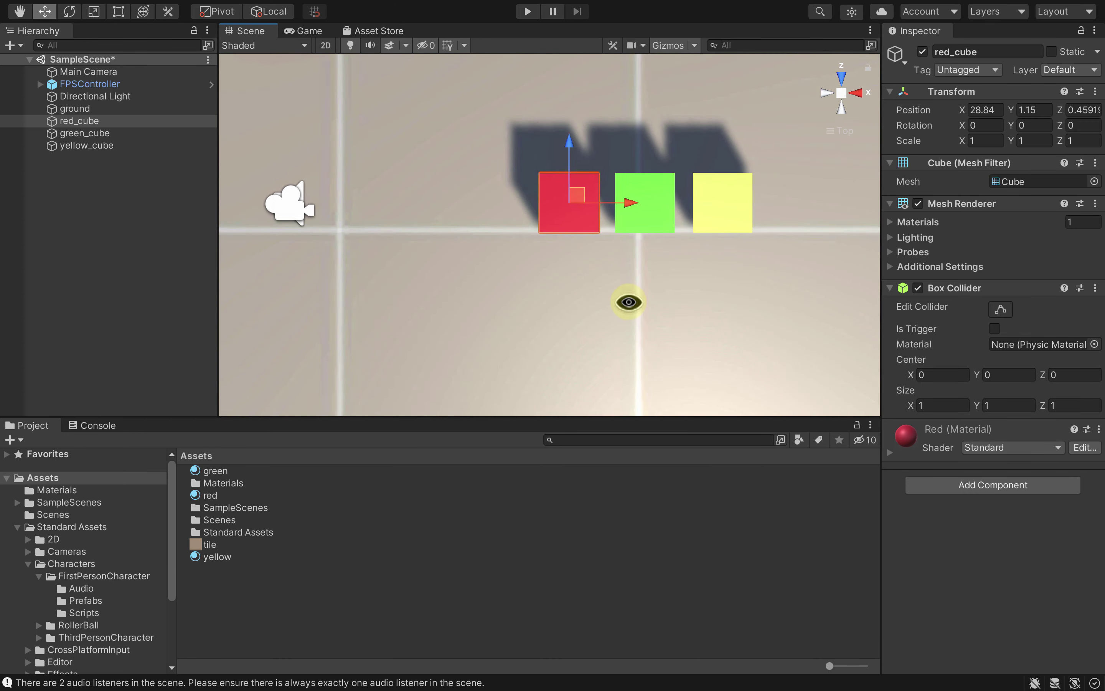
{"action": "left_click", "coordinate": [629, 297]}
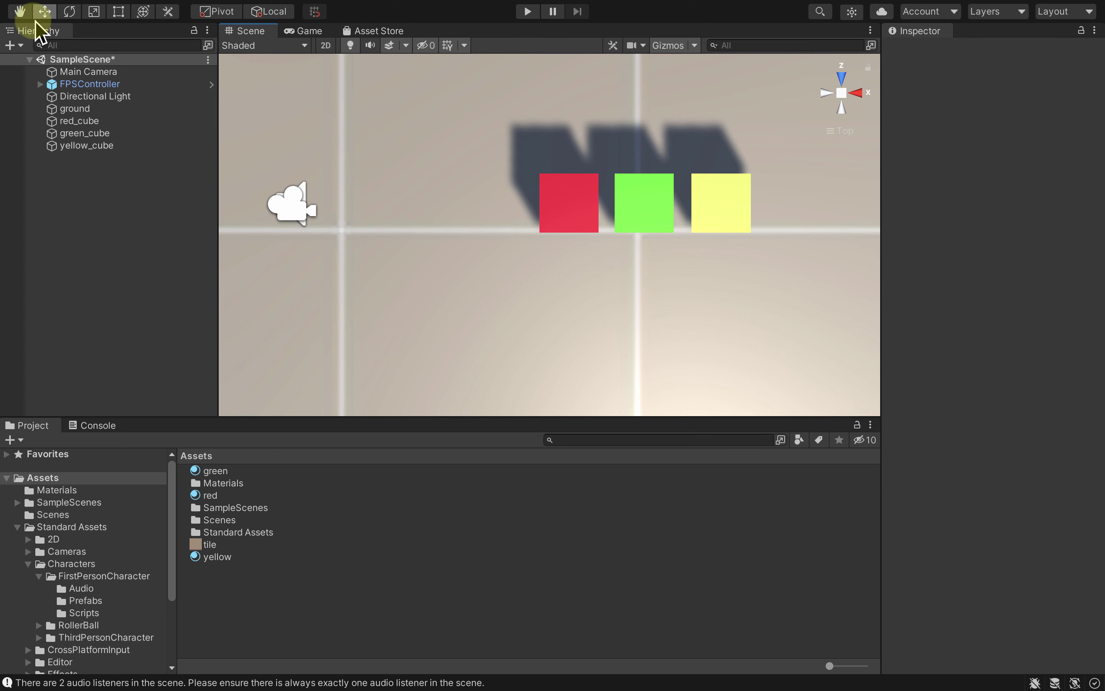
{"action": "key", "text": "q"}
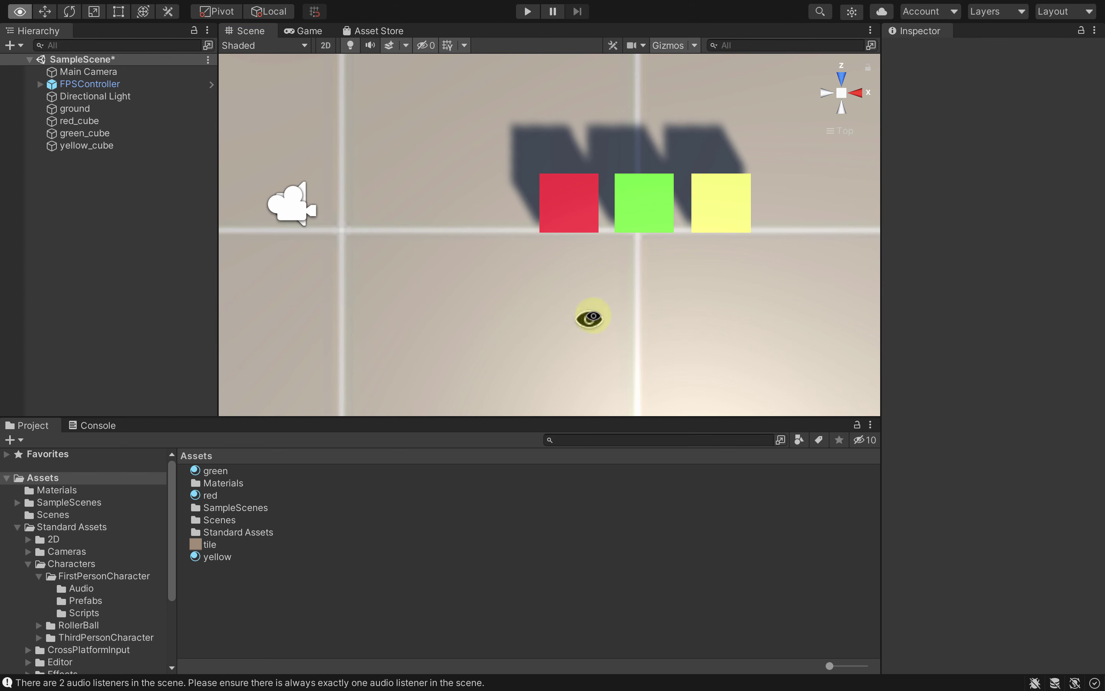
{"action": "left_click_drag", "start_coordinate": [592, 316], "coordinate": [523, 263], "text": "alt"}
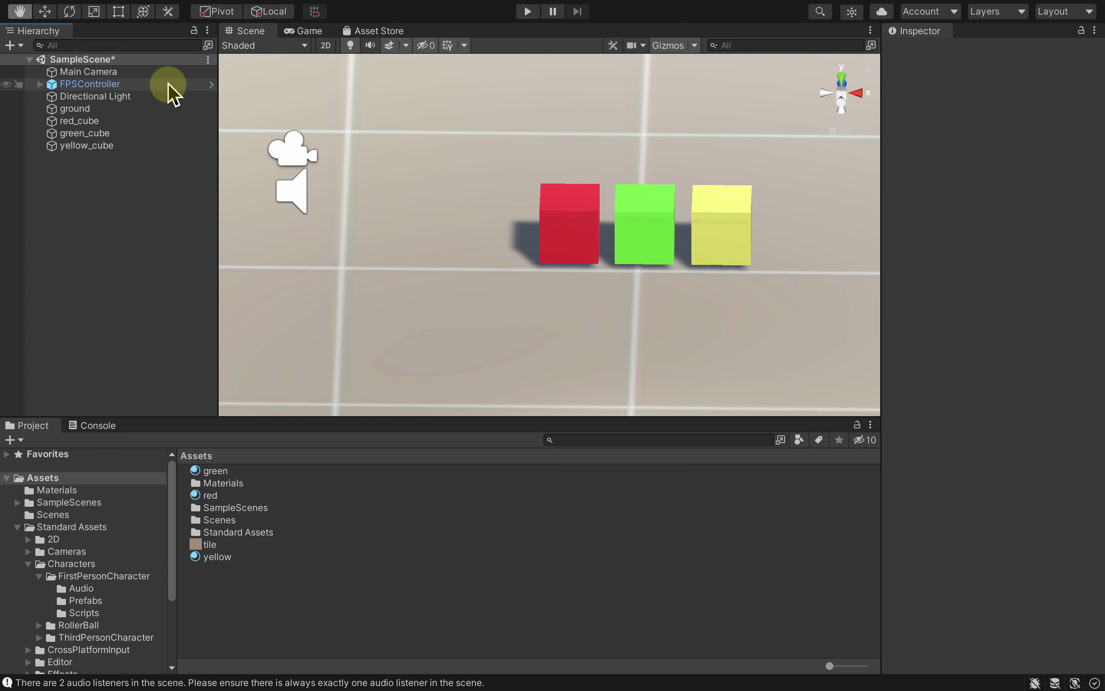
Create an empty game object and name it staircase
{"action": "left_click", "coordinate": [226, 9]}
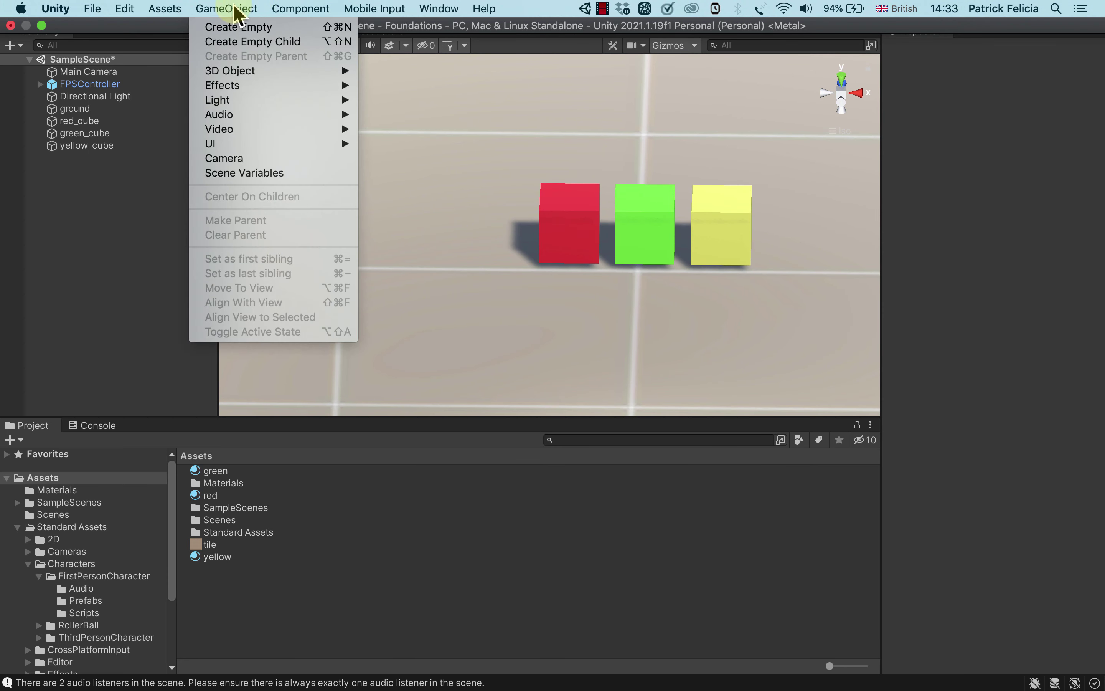
{"action": "left_click", "coordinate": [239, 27]}
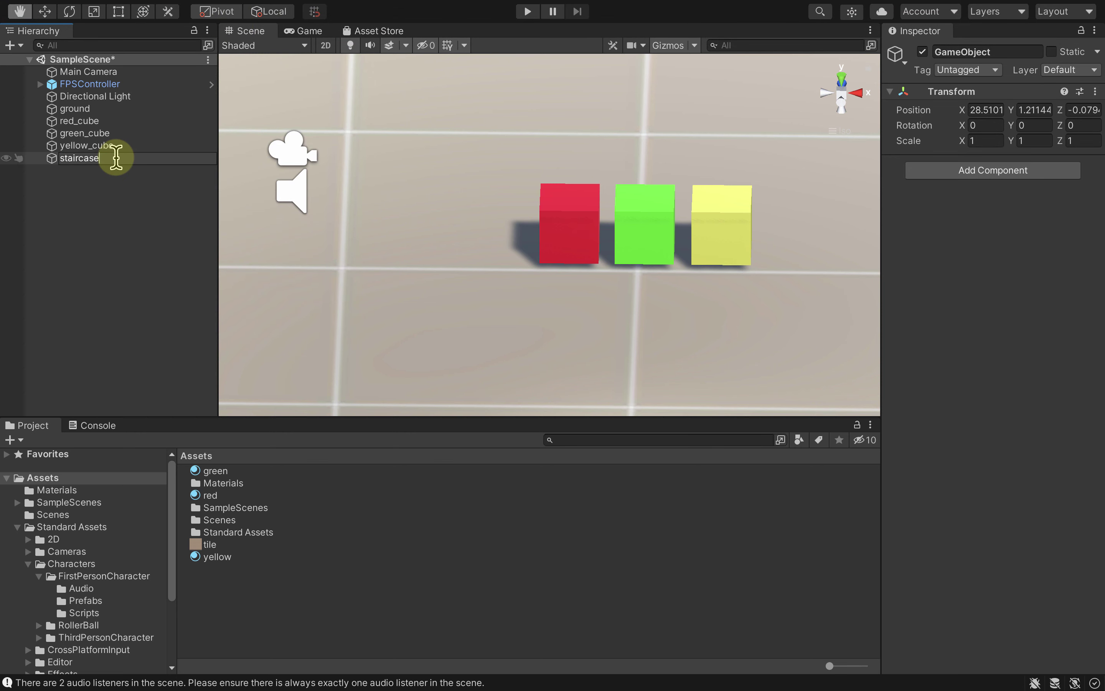
{"action": "type", "text": "staircase"}
{"action": "key", "text": "Return"}
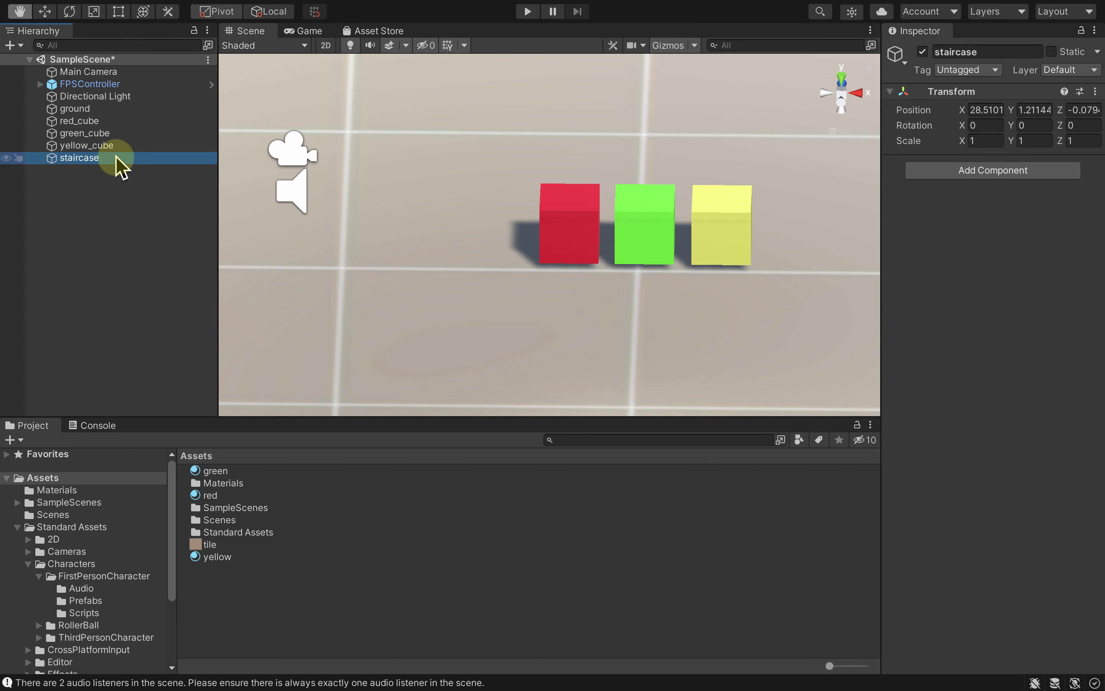
Make red_cube, green_cube and yellow_cube children of the staircase object
{"action": "left_click", "coordinate": [87, 121]}
{"action": "left_click", "coordinate": [88, 132], "text": "shift"}
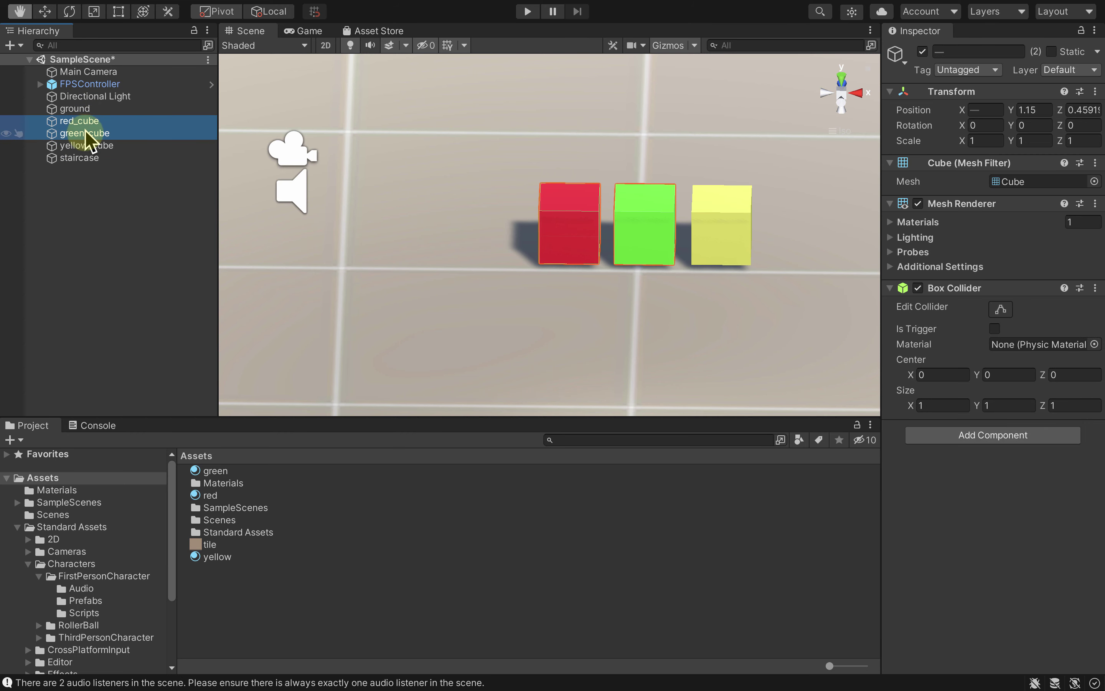
{"action": "left_click", "coordinate": [84, 146], "text": "shift"}
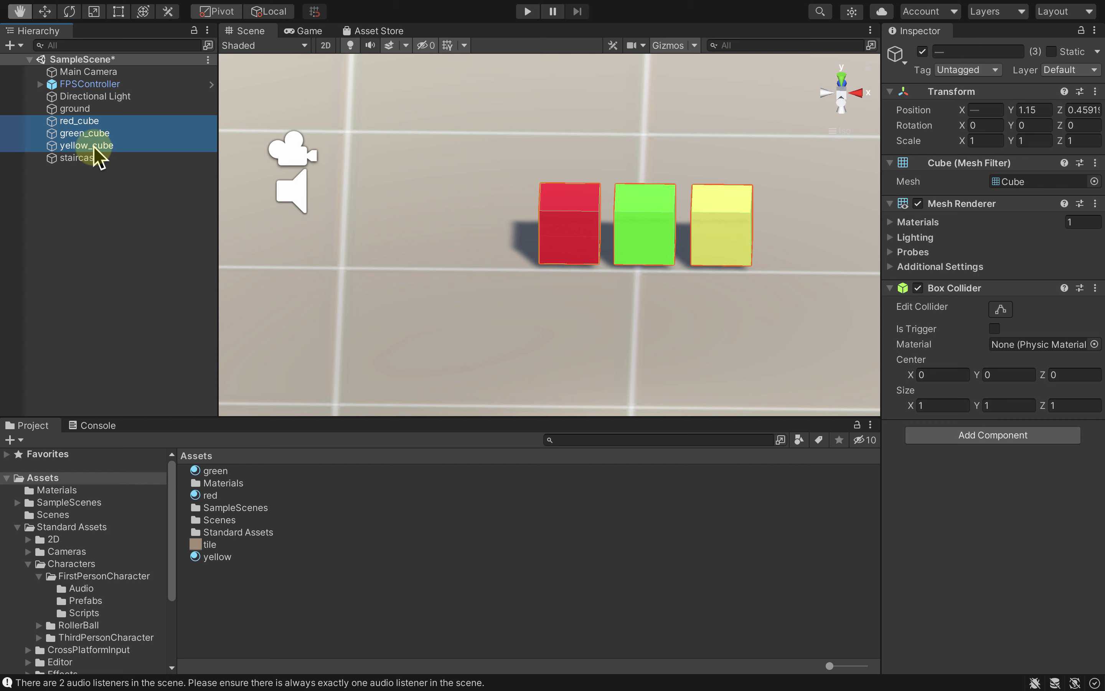
{"action": "left_click_drag", "start_coordinate": [94, 150], "coordinate": [87, 162]}
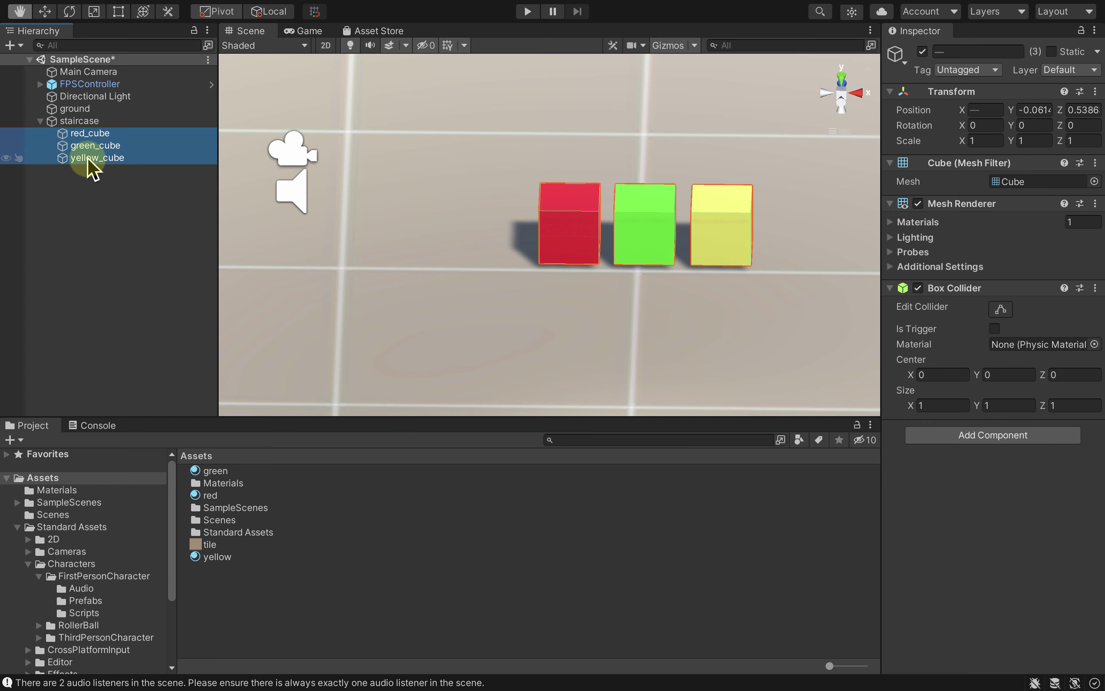
In a top view, move red_cube and yellow_cube along X against green_cube to close the gaps, placing yellow_cube at X 2.61
{"action": "left_click", "coordinate": [87, 121]}
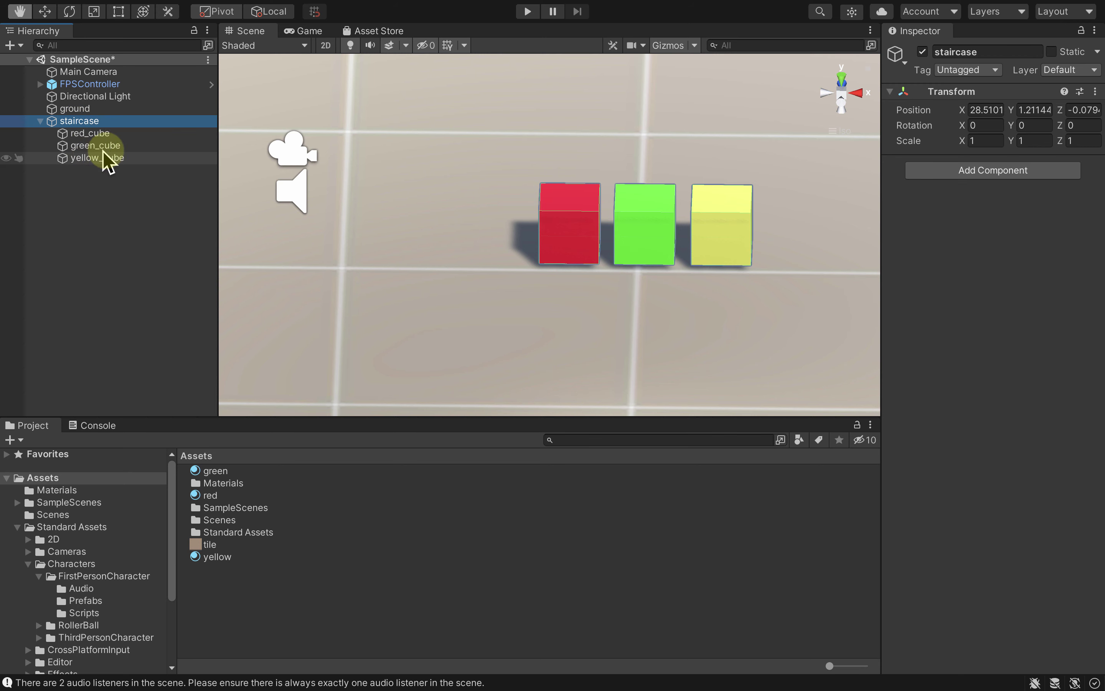
{"action": "left_click", "coordinate": [103, 135]}
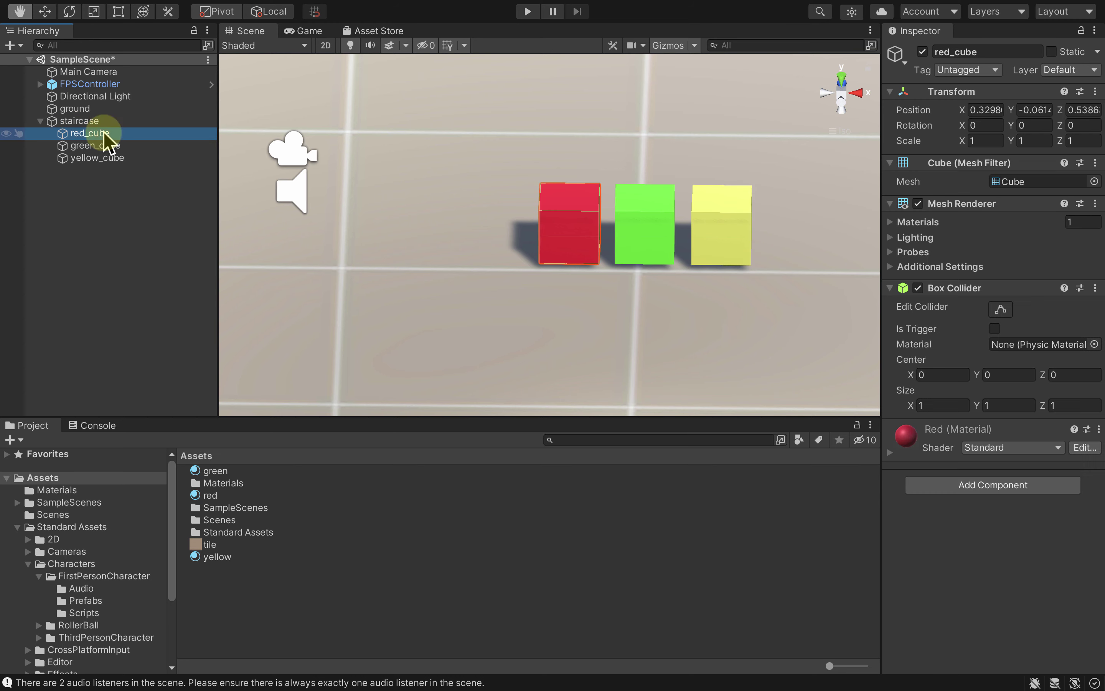
{"action": "left_click", "coordinate": [841, 74]}
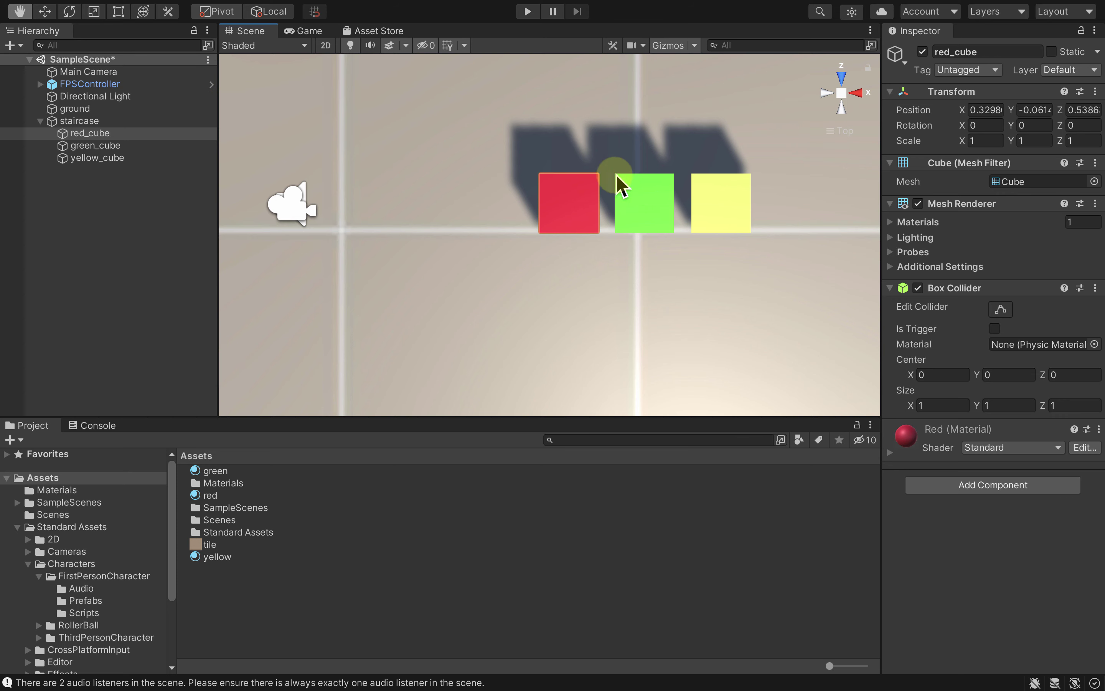
{"action": "key", "text": "w"}
{"action": "left_click_drag", "start_coordinate": [631, 207], "coordinate": [648, 209]}
{"action": "left_click", "coordinate": [730, 209]}
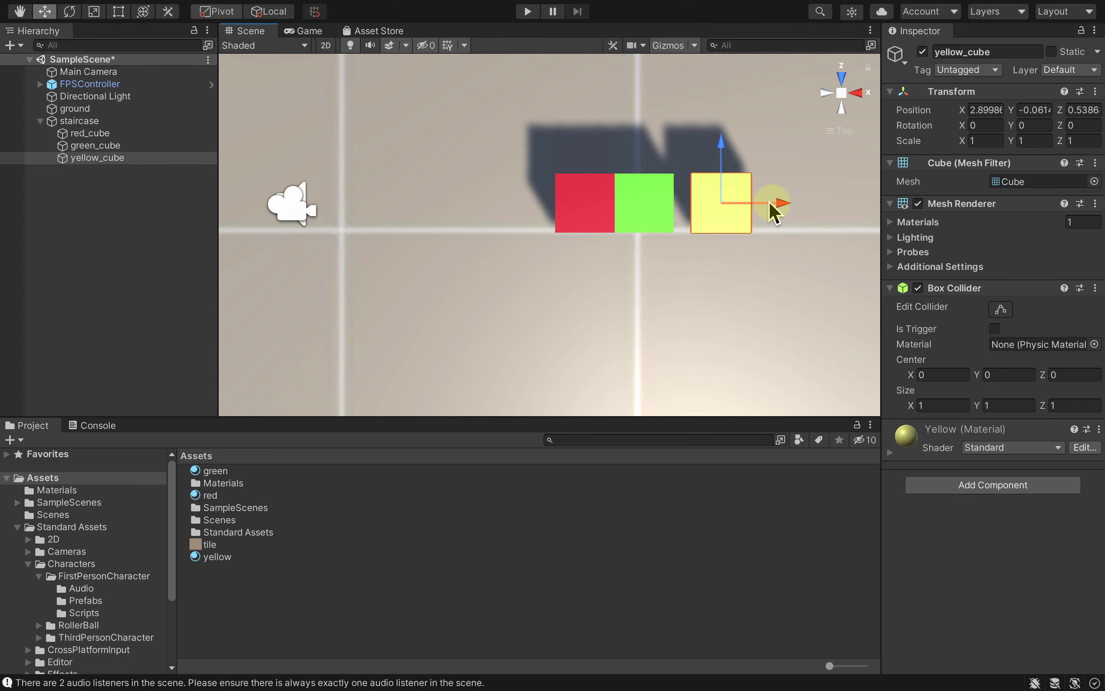
{"action": "left_click_drag", "start_coordinate": [779, 202], "coordinate": [761, 204]}
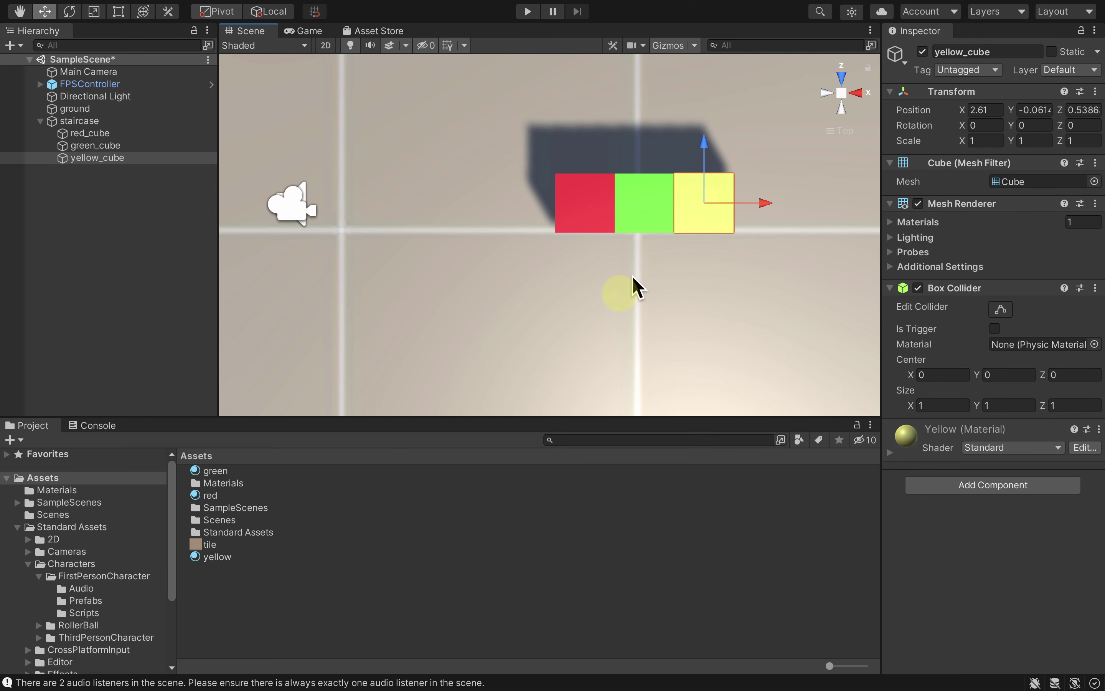
{"action": "left_click_drag", "start_coordinate": [608, 316], "coordinate": [623, 21], "text": "alt"}
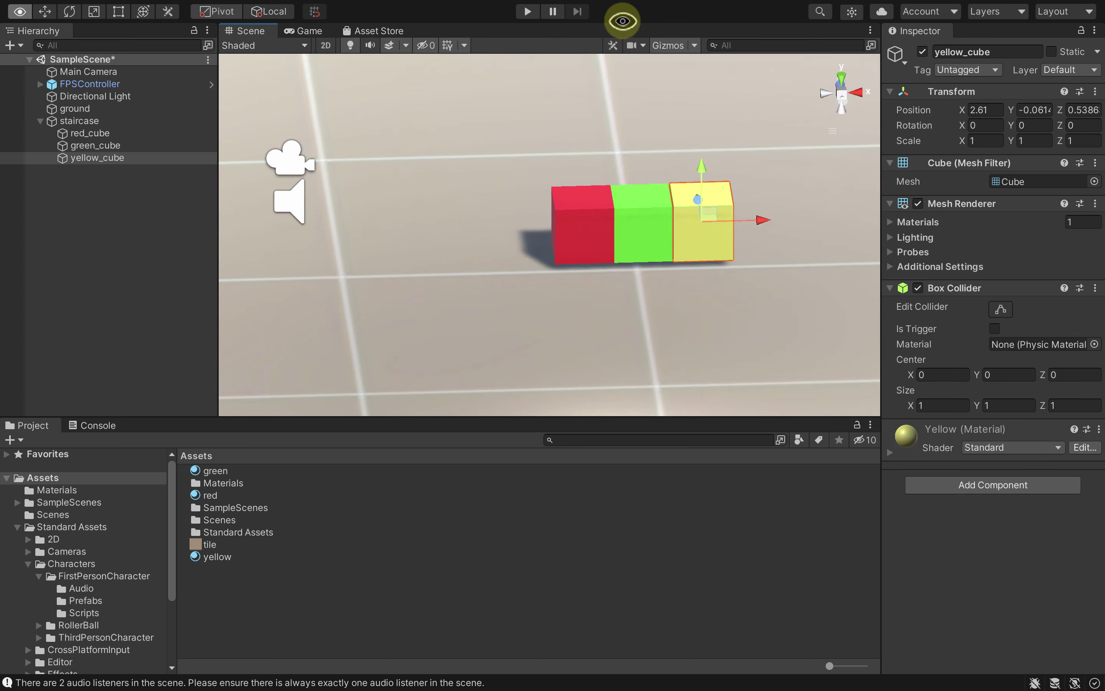
Flatten the whole staircase object by scaling it to about 0.35 in Y
{"action": "left_click", "coordinate": [110, 121]}
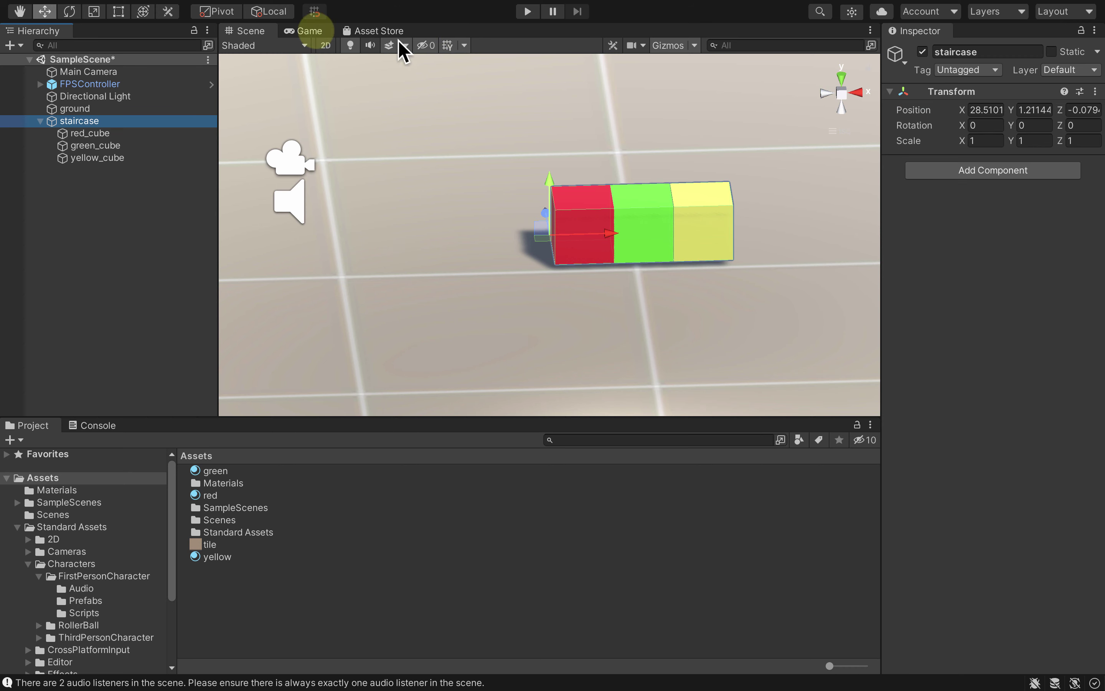
{"action": "left_click", "coordinate": [95, 18]}
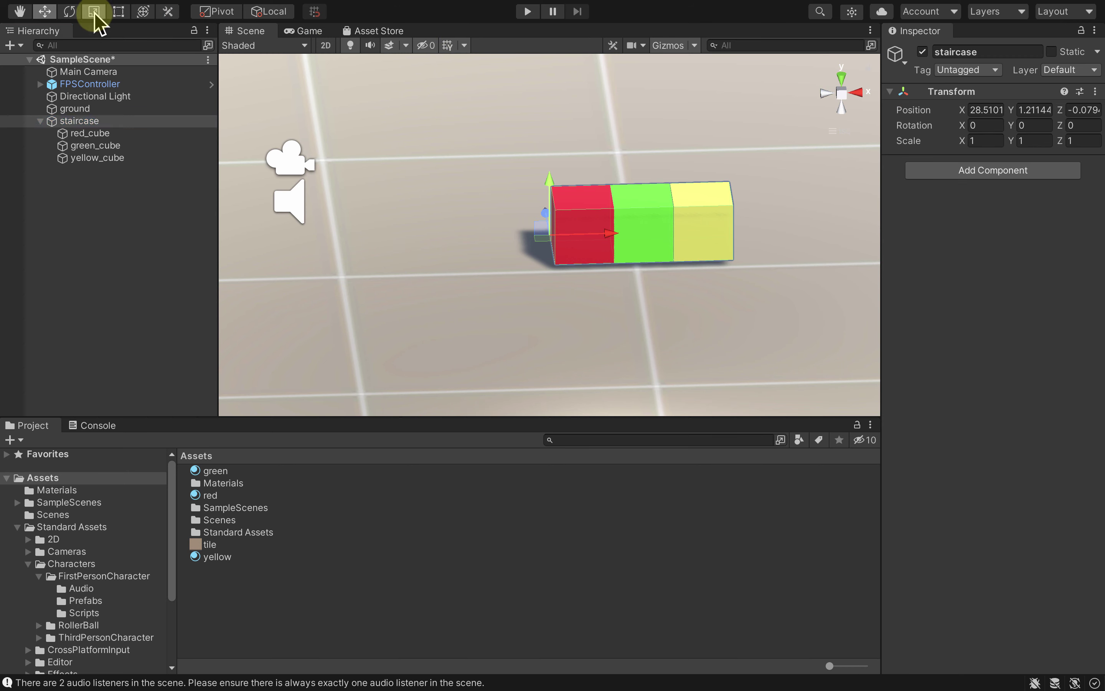
{"action": "scroll", "coordinate": [497, 139], "scroll_direction": "up", "scroll_amount": 2}
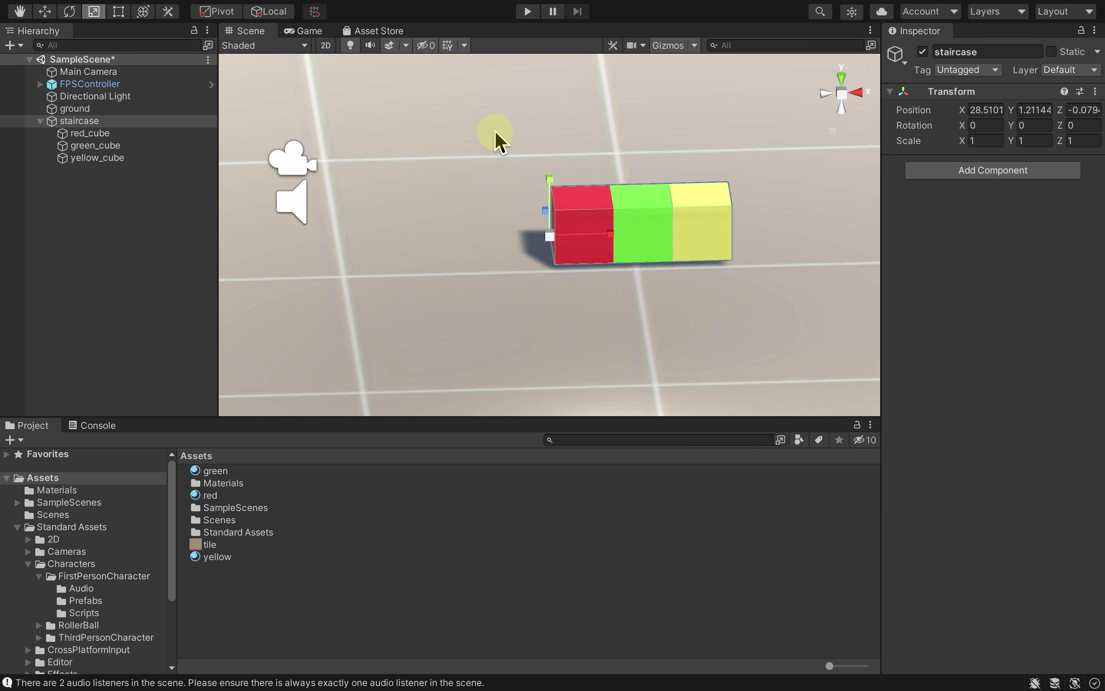
{"action": "left_click_drag", "start_coordinate": [551, 179], "coordinate": [548, 214]}
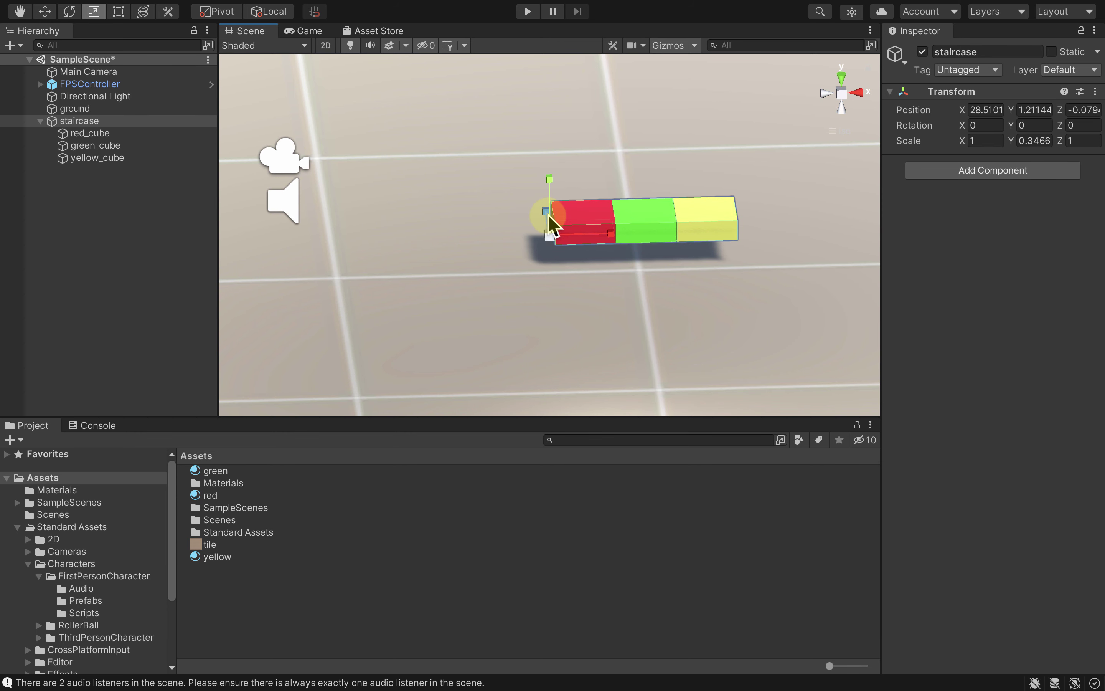
Select green_cube and switch through the hand, move, rotate and scale tools on it
{"action": "left_click", "coordinate": [128, 145]}
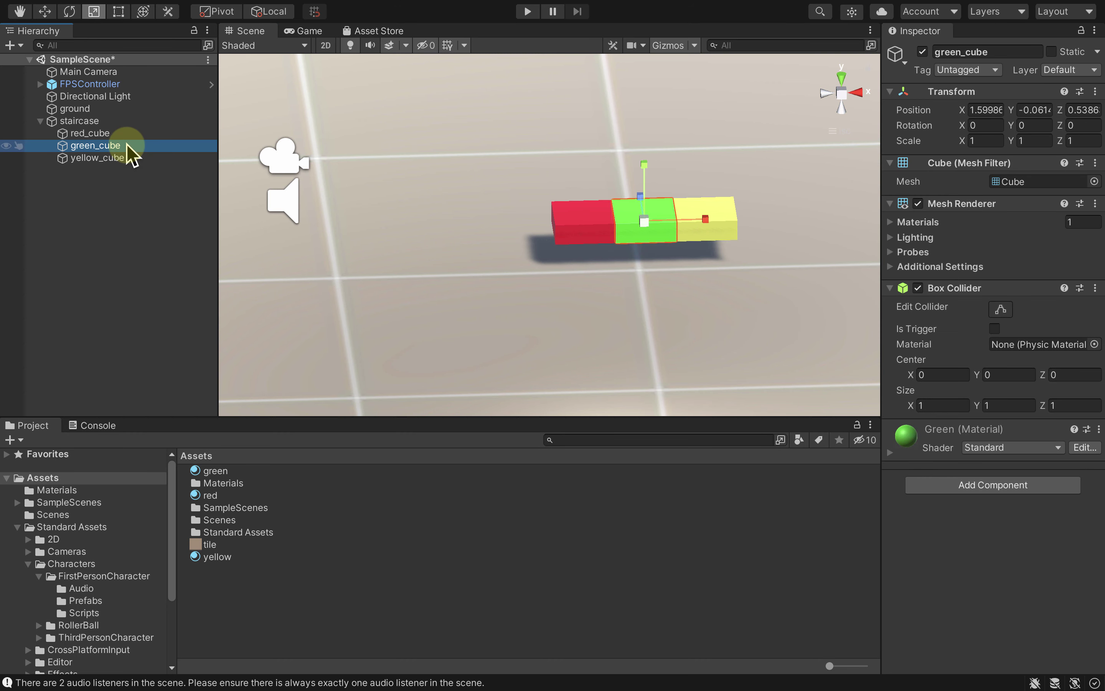
{"action": "key", "text": "q"}
{"action": "key", "text": "w"}
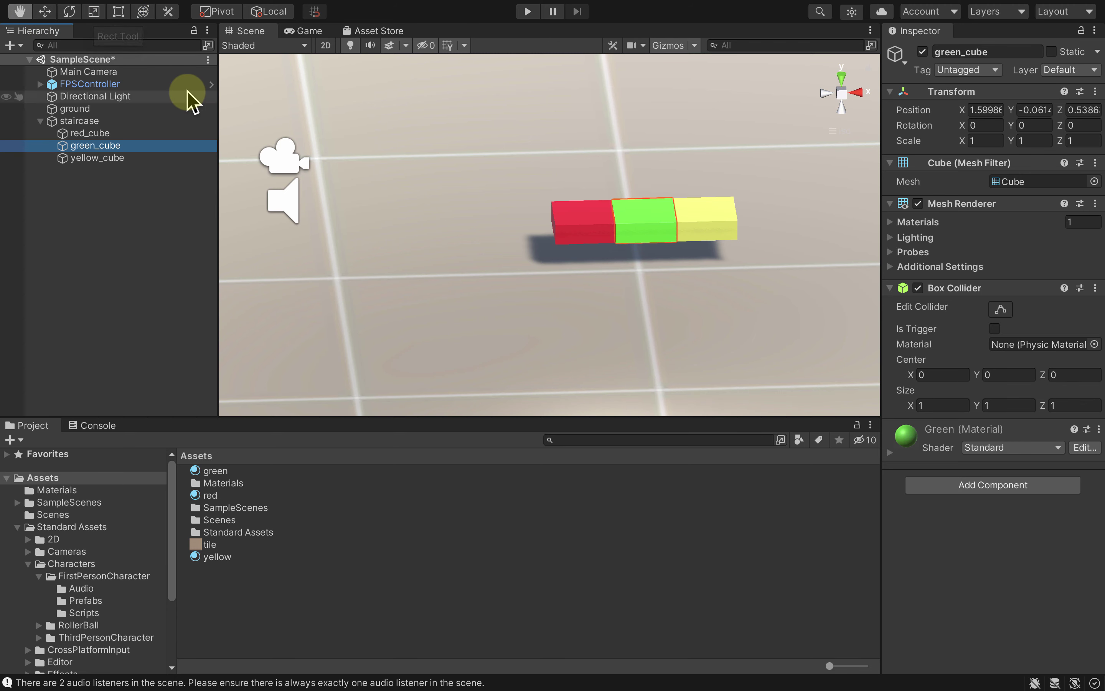
{"action": "key", "text": "e"}
{"action": "key", "text": "r"}
{"action": "key", "text": "q"}
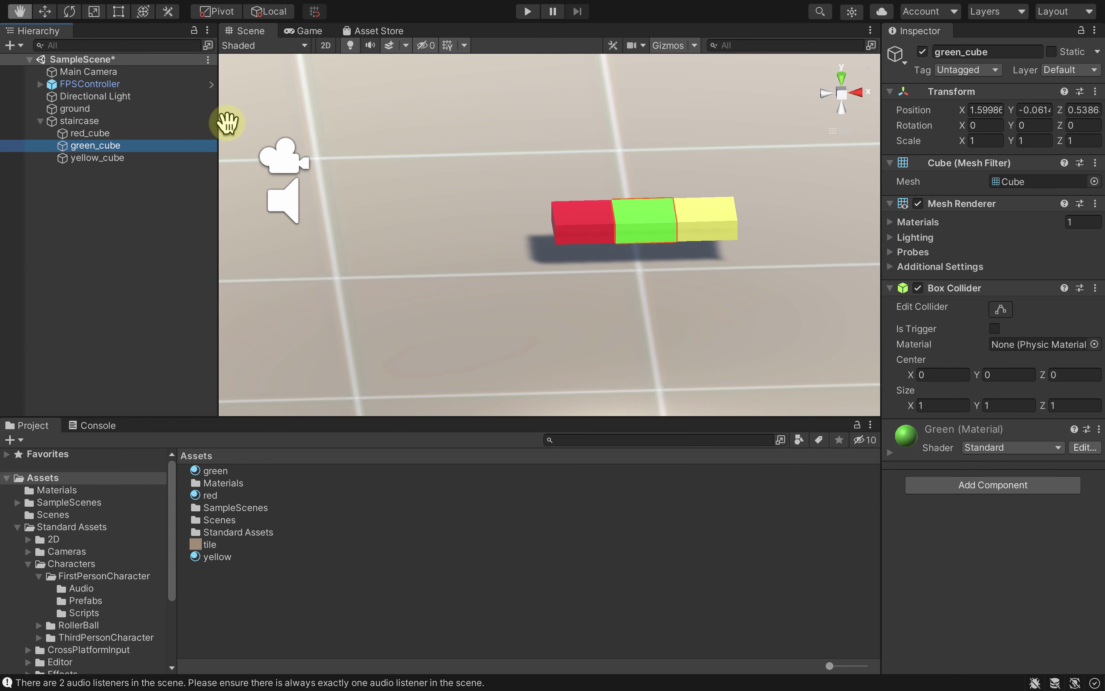
{"action": "key", "text": "w"}
{"action": "key", "text": "e"}
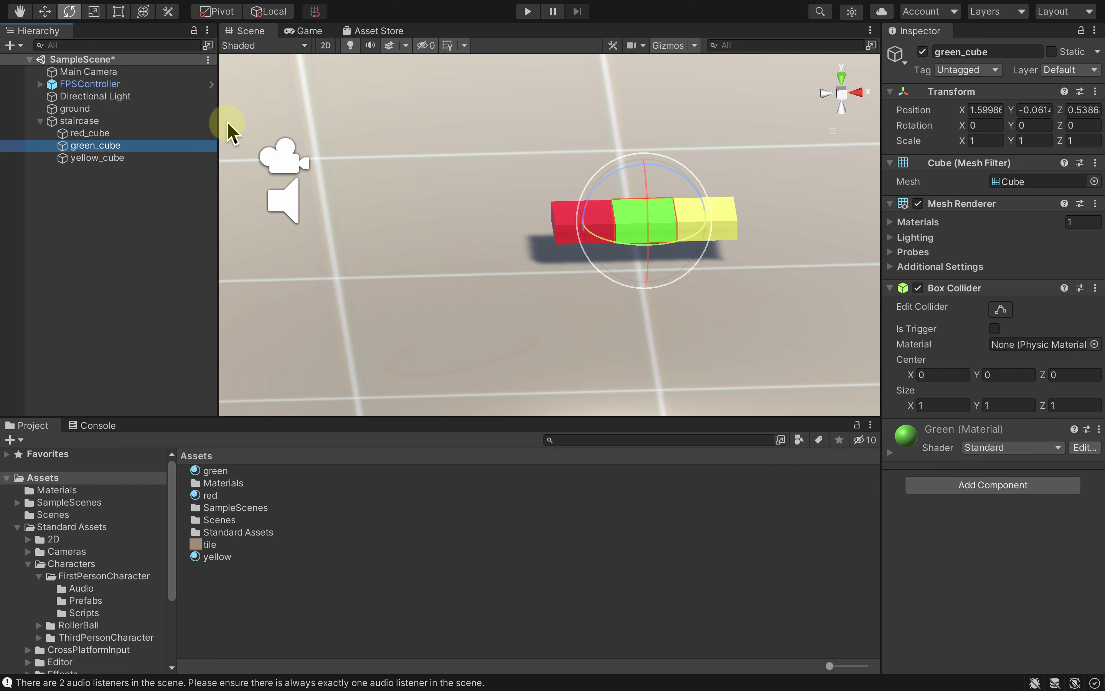
{"action": "key", "text": "r"}
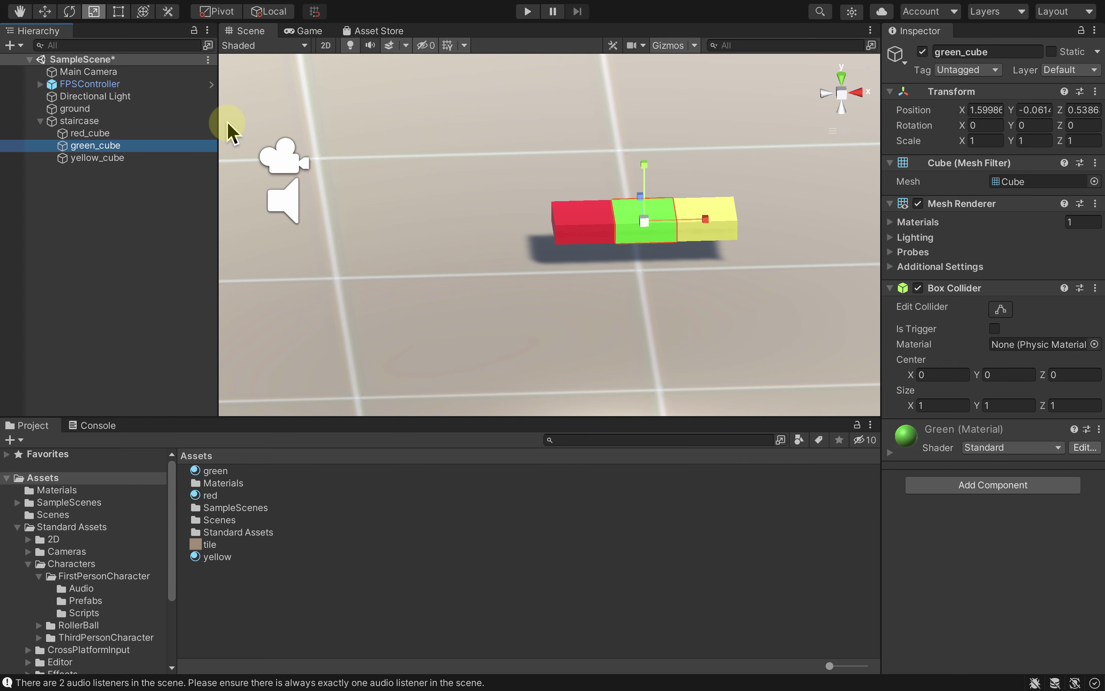
Raise green_cube to Y 0.98 and yellow_cube to Y 2.14 so the three cubes form ascending steps
{"action": "key", "text": "w"}
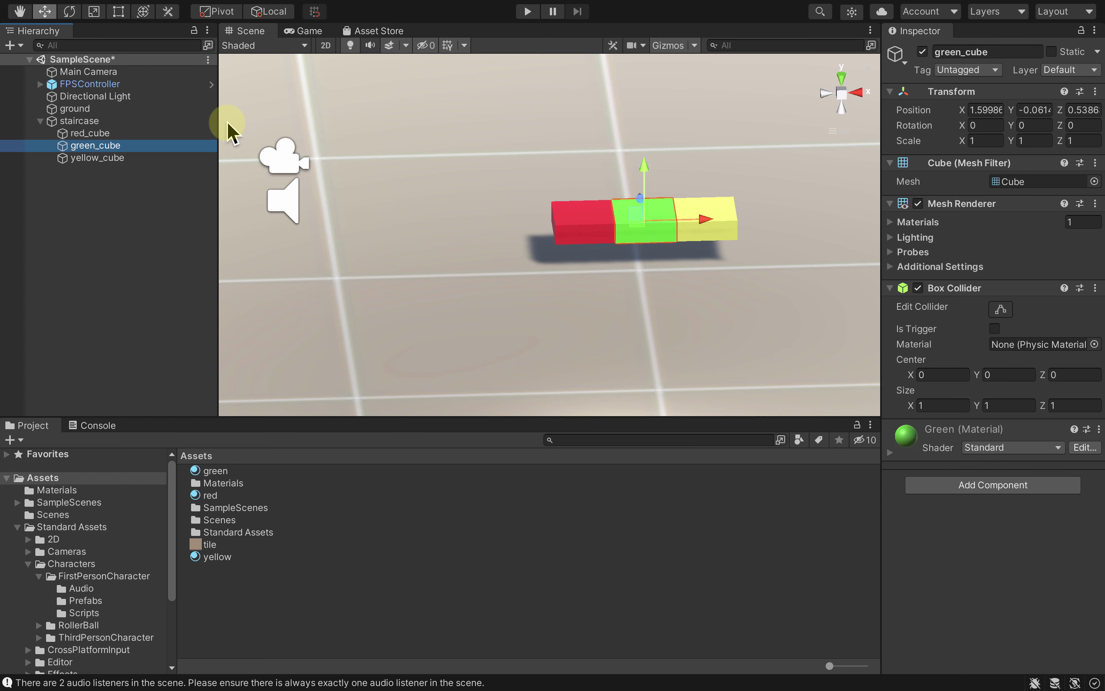
{"action": "left_click_drag", "start_coordinate": [645, 173], "coordinate": [645, 151]}
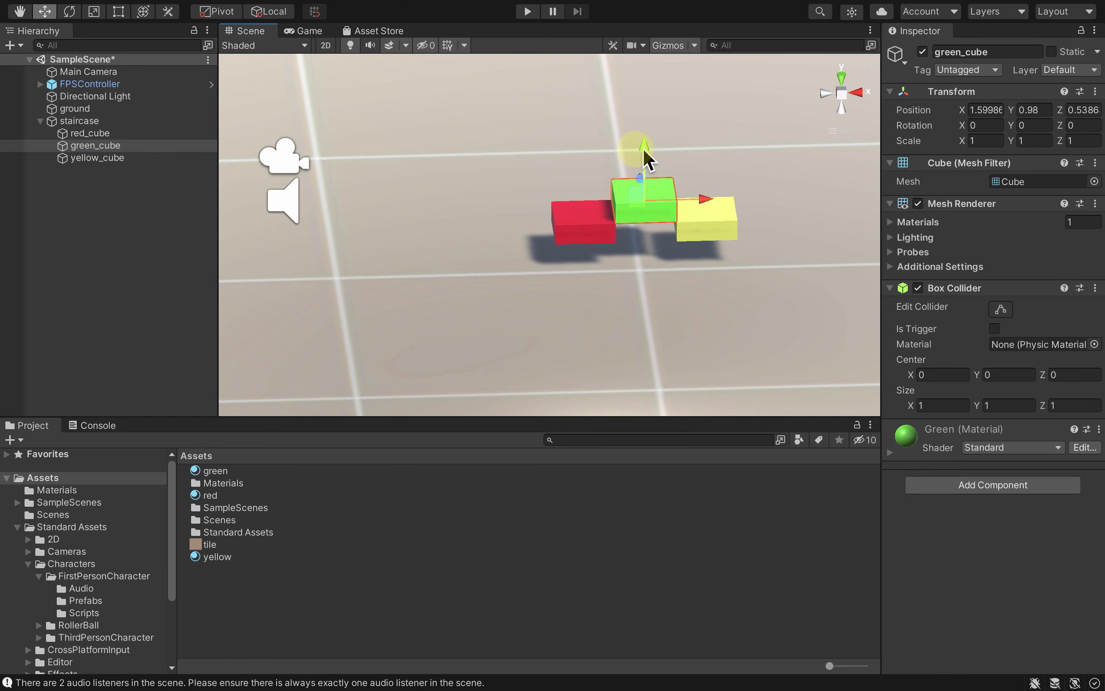
{"action": "left_click", "coordinate": [109, 158]}
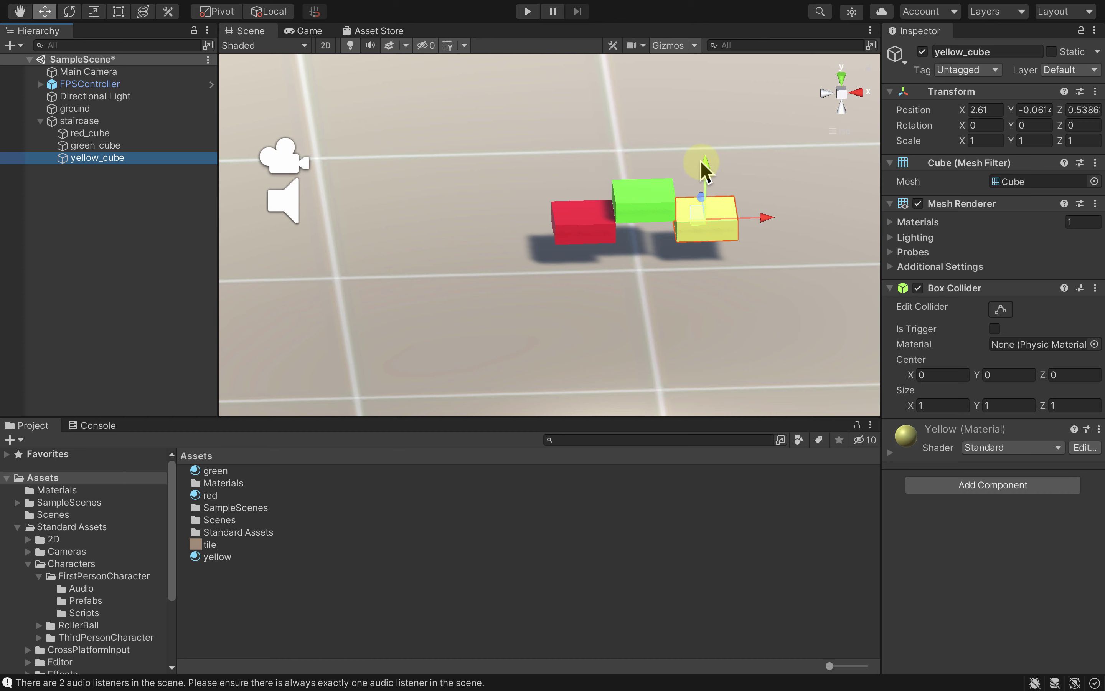
{"action": "left_click_drag", "start_coordinate": [707, 167], "coordinate": [711, 125]}
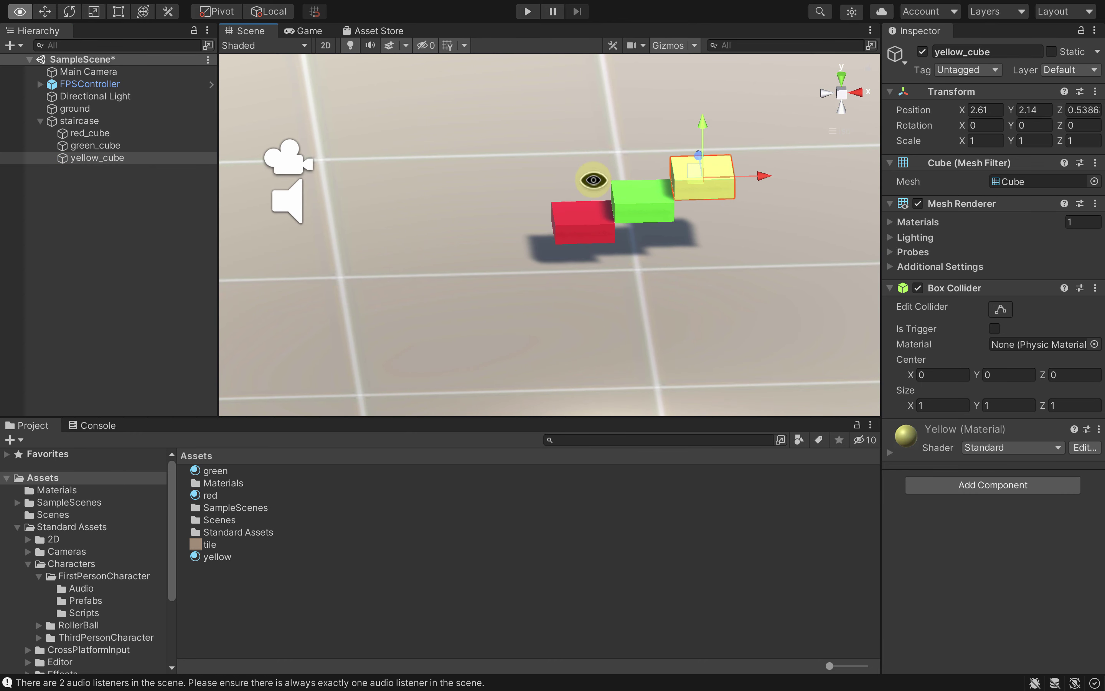
{"action": "left_click_drag", "start_coordinate": [593, 178], "coordinate": [593, 180], "text": "alt"}
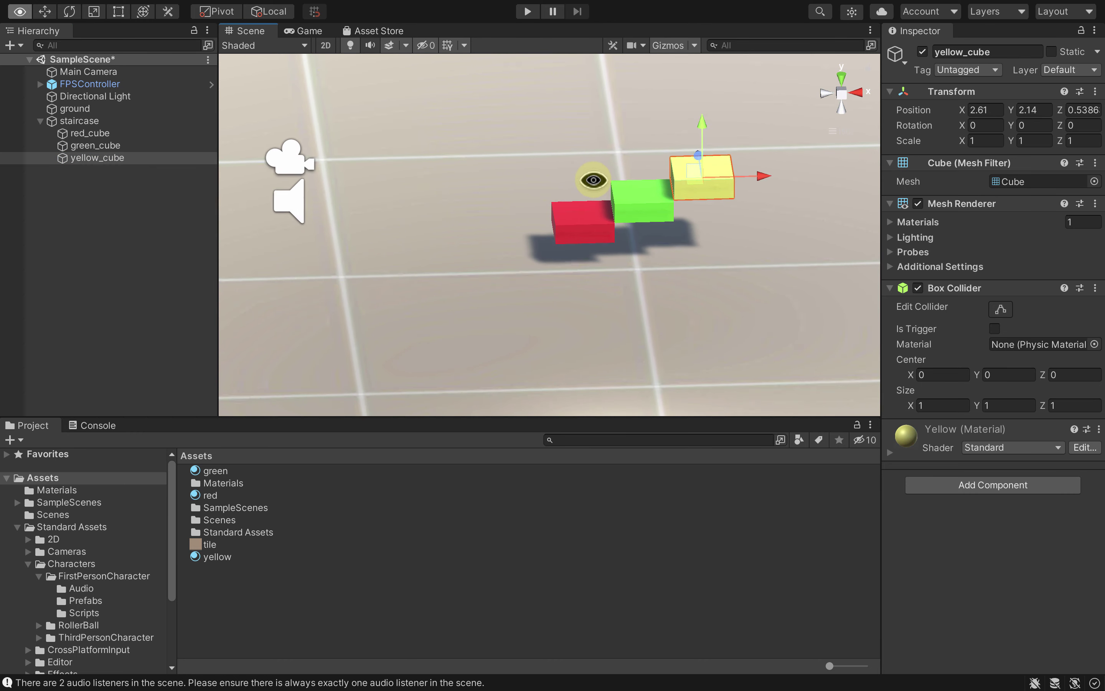
Lower the staircase object to Y 0.72 and scale it to about 1.48 in X and 0.26 in Y
{"action": "left_click", "coordinate": [99, 120]}
{"action": "mouse_move", "coordinate": [550, 188]}
{"action": "left_mouse_down"}
{"action": "mouse_move", "coordinate": [552, 221]}
{"action": "mouse_move", "coordinate": [550, 208]}
{"action": "left_mouse_up"}
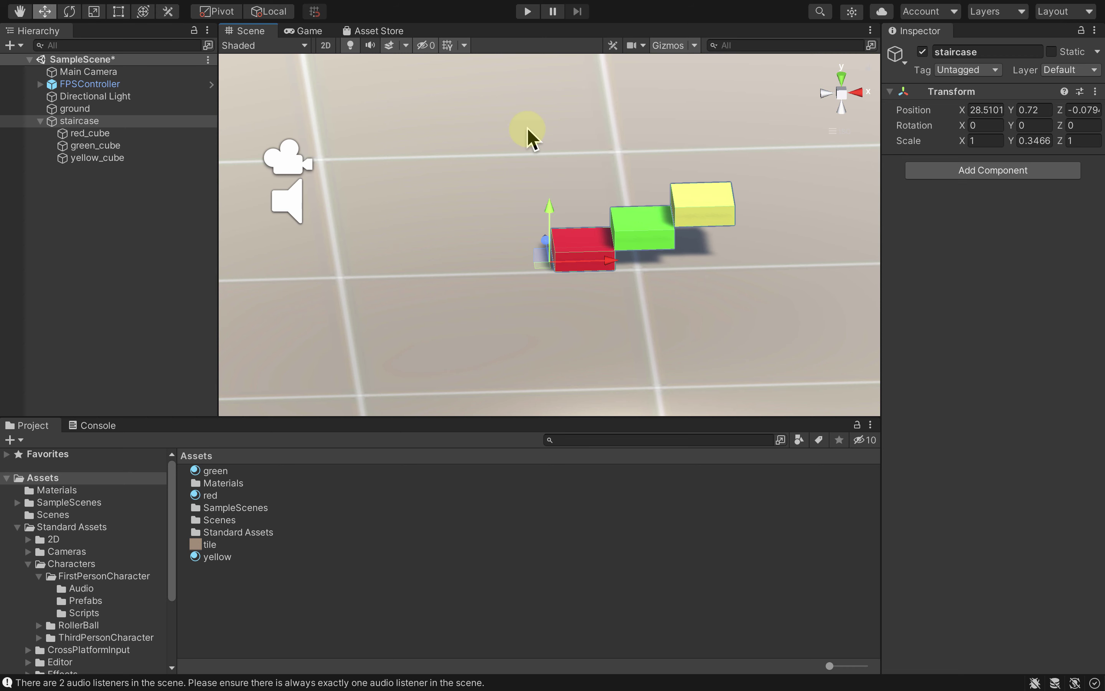
{"action": "key", "text": "e"}
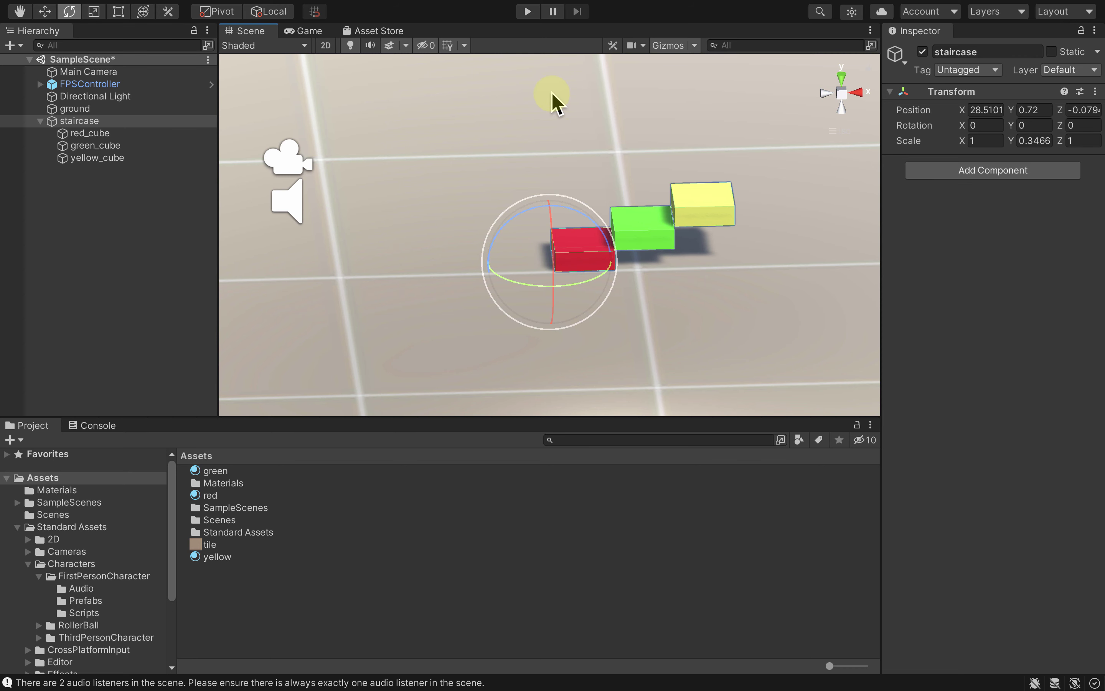
{"action": "key", "text": "r"}
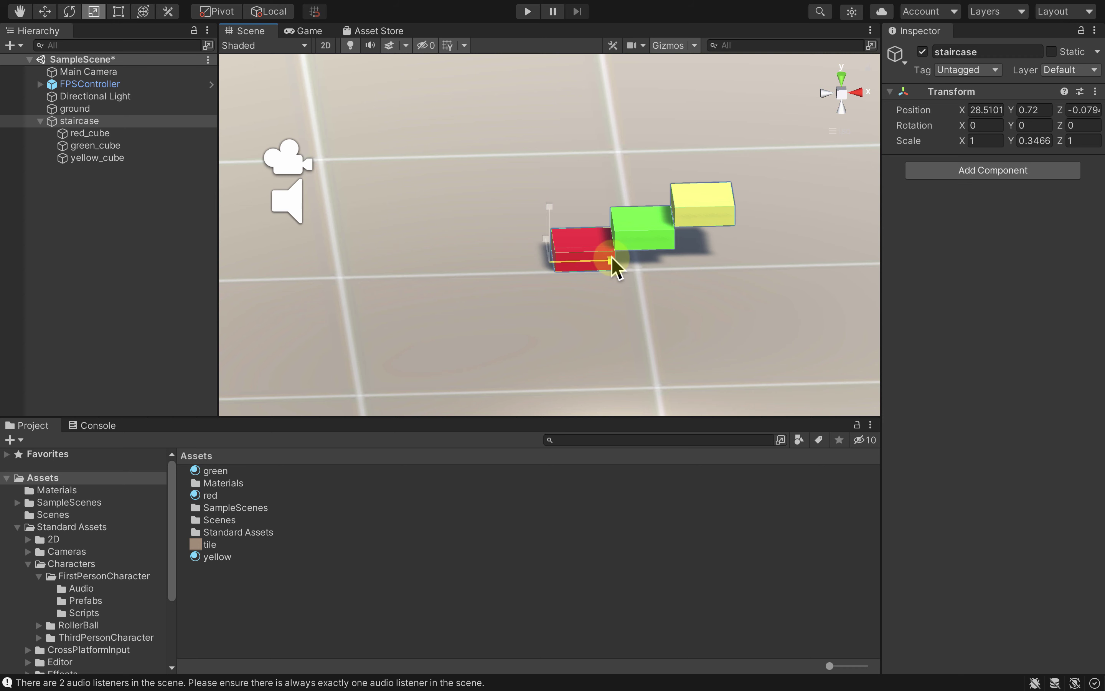
{"action": "left_click_drag", "start_coordinate": [612, 259], "coordinate": [643, 260]}
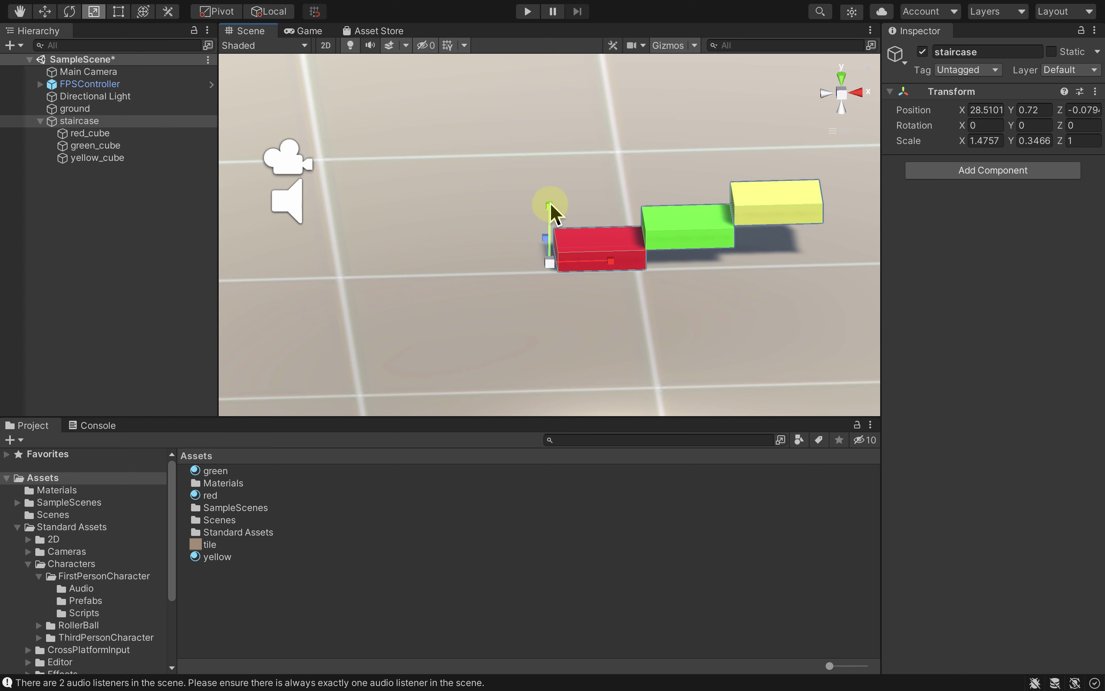
{"action": "mouse_move", "coordinate": [550, 202]}
{"action": "left_mouse_down"}
{"action": "mouse_move", "coordinate": [551, 227]}
{"action": "mouse_move", "coordinate": [548, 219]}
{"action": "left_mouse_up"}
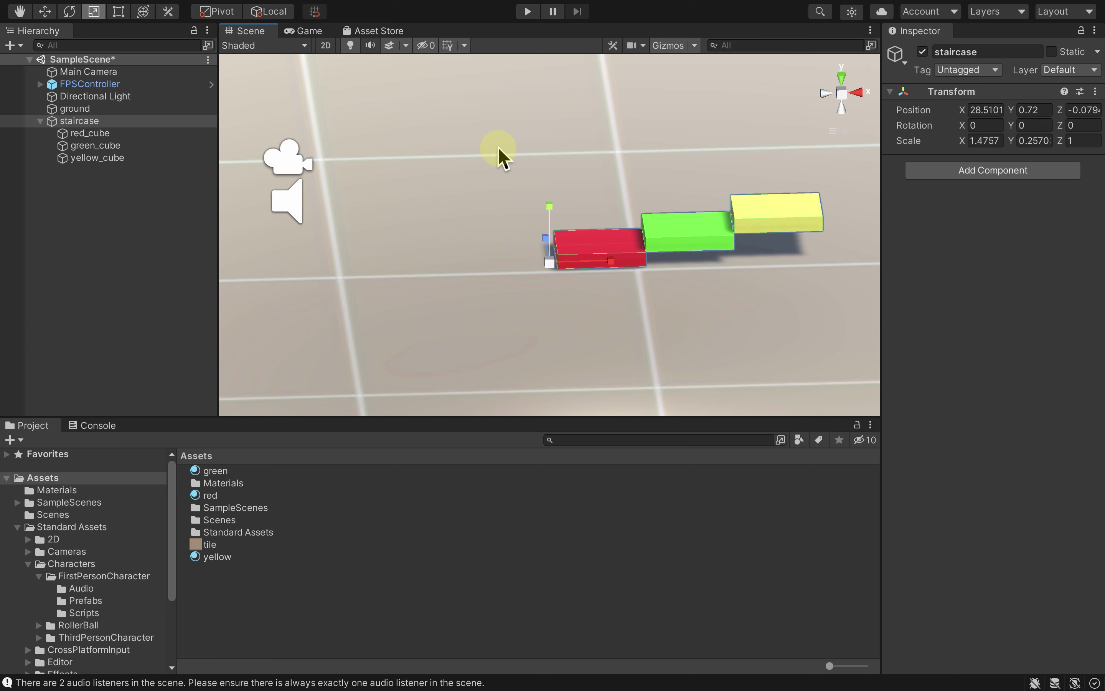
Run the scene, walk up the staircase in first person to test it, and stop play mode
{"action": "key", "text": "super+p"}
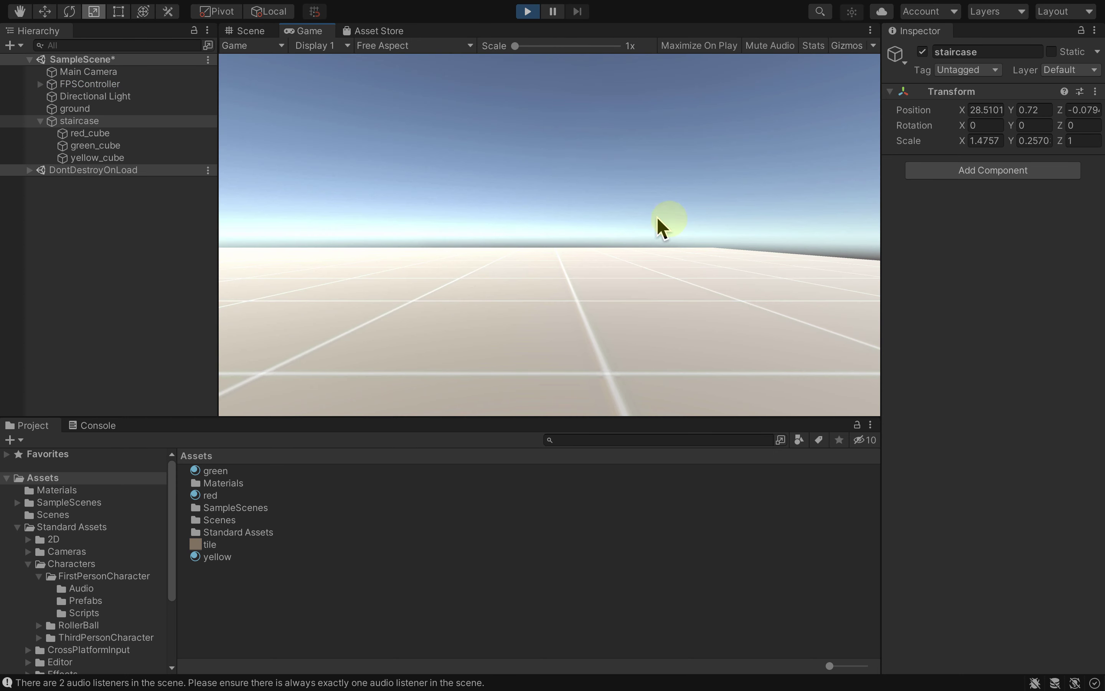
{"action": "left_click", "coordinate": [365, 328]}
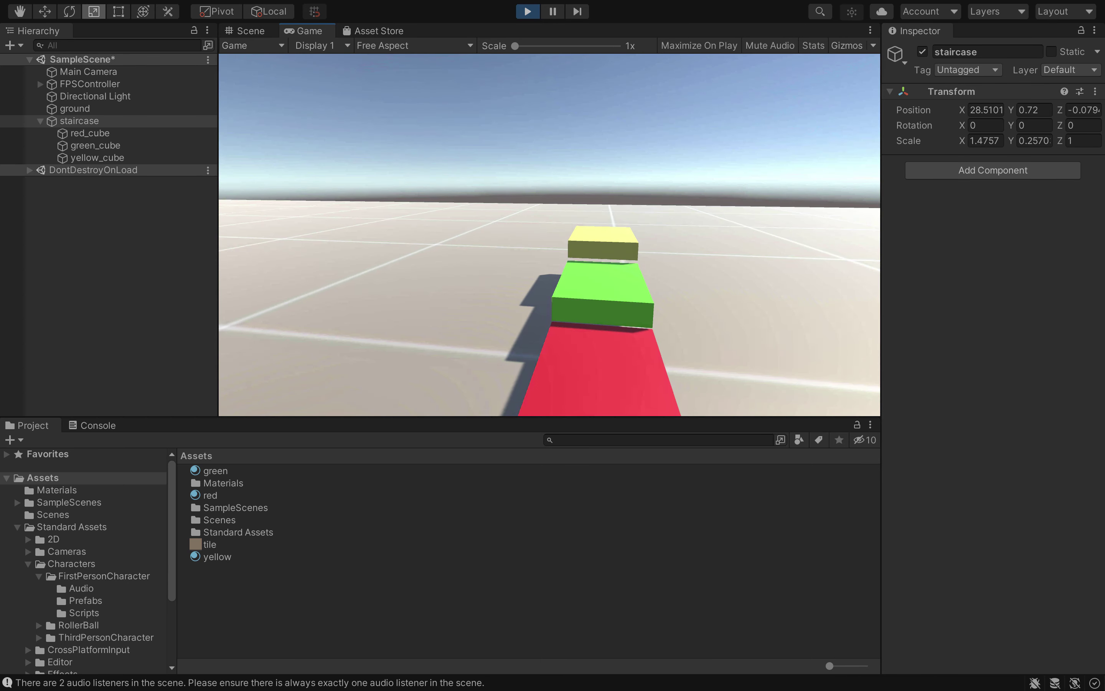
{"action": "key", "text": "w"}
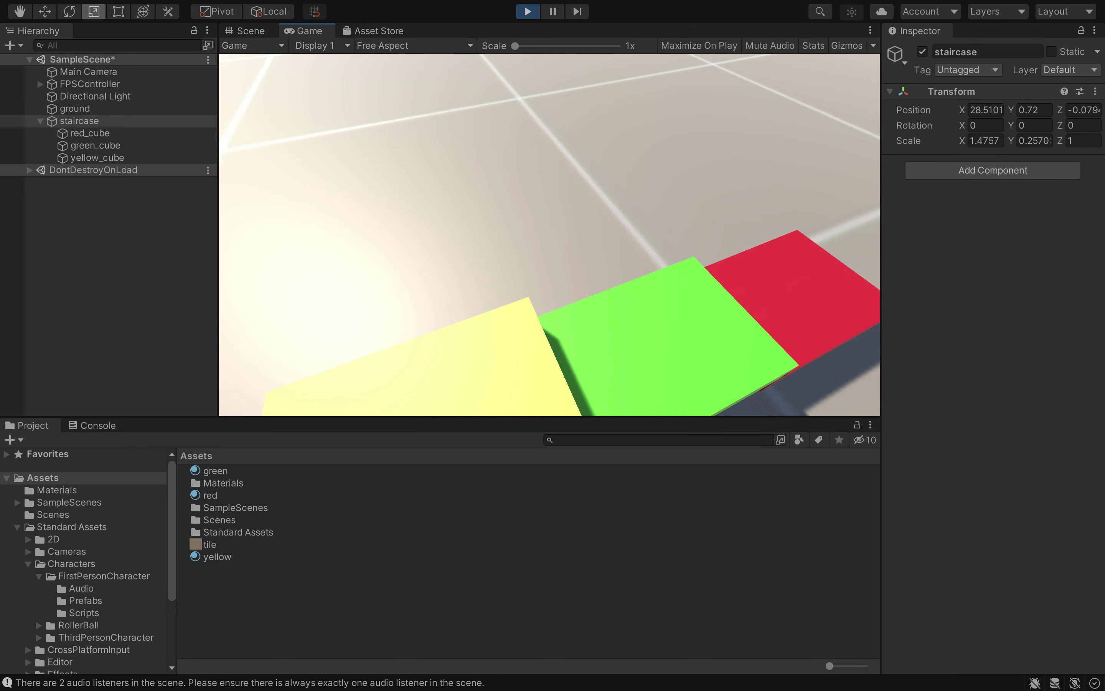
{"action": "key", "text": "ctrl+p"}
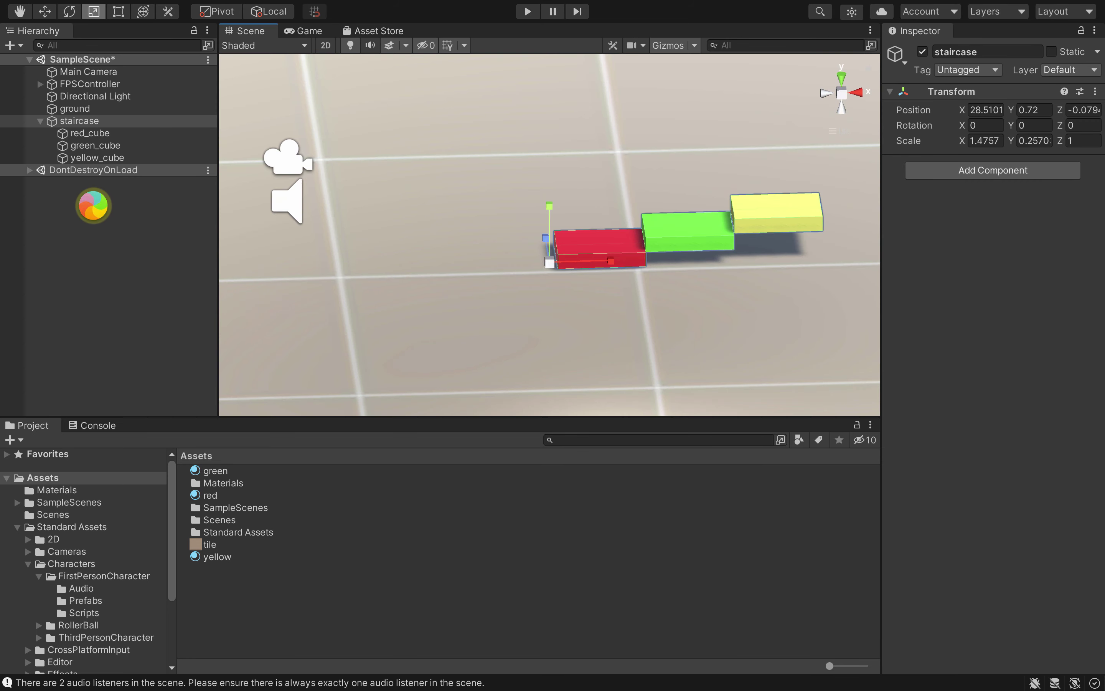
Duplicate the staircase object and move the copy along X to 33.05, beyond the original's yellow cube
{"action": "left_click", "coordinate": [80, 120]}
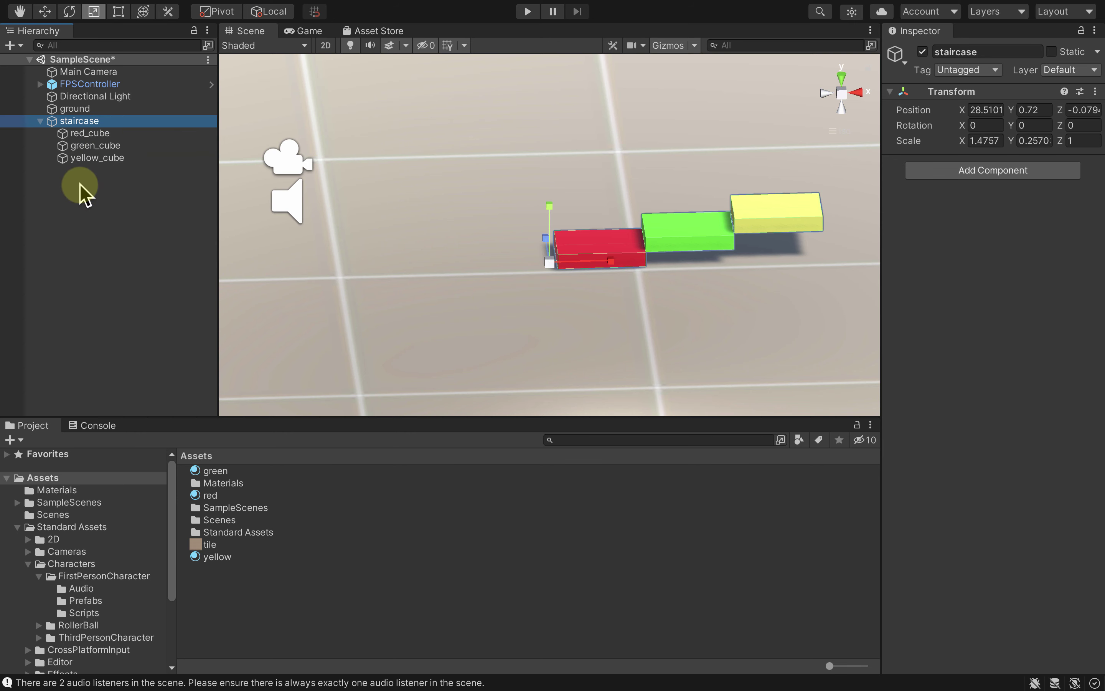
{"action": "key", "text": "super+d"}
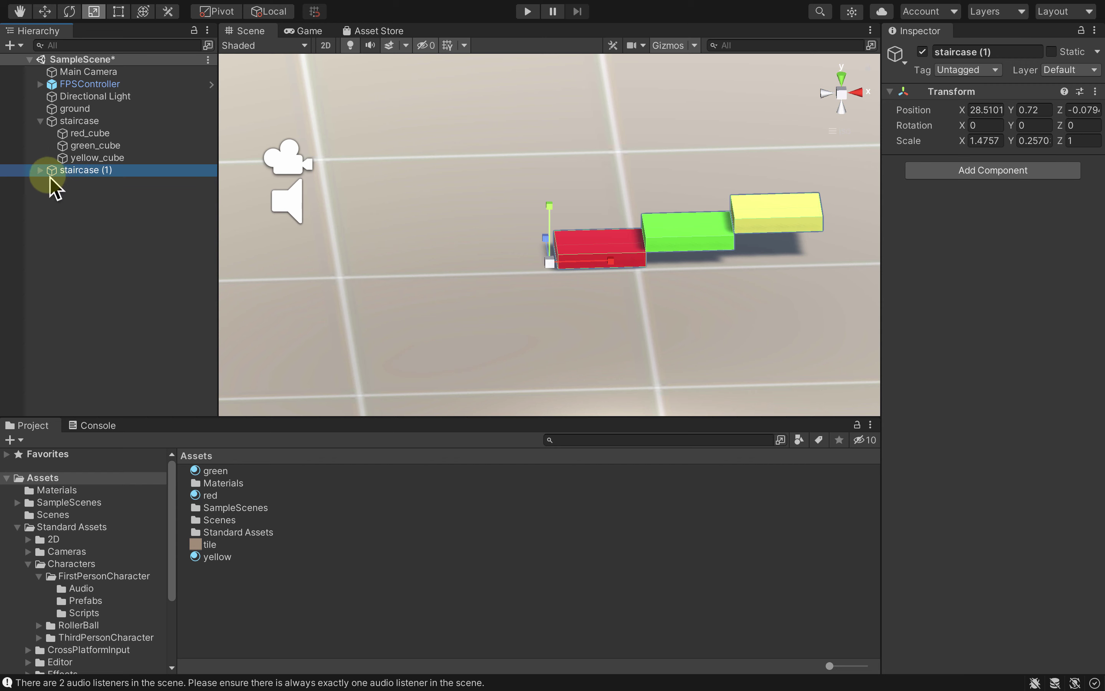
{"action": "key", "text": "q"}
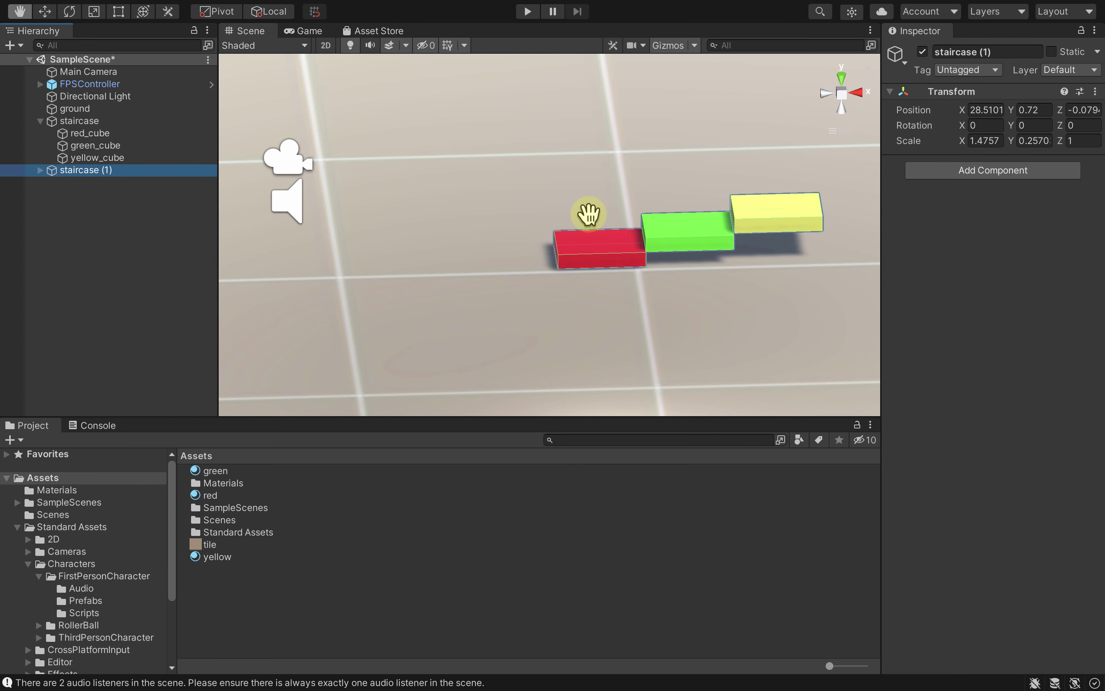
{"action": "key", "text": "w"}
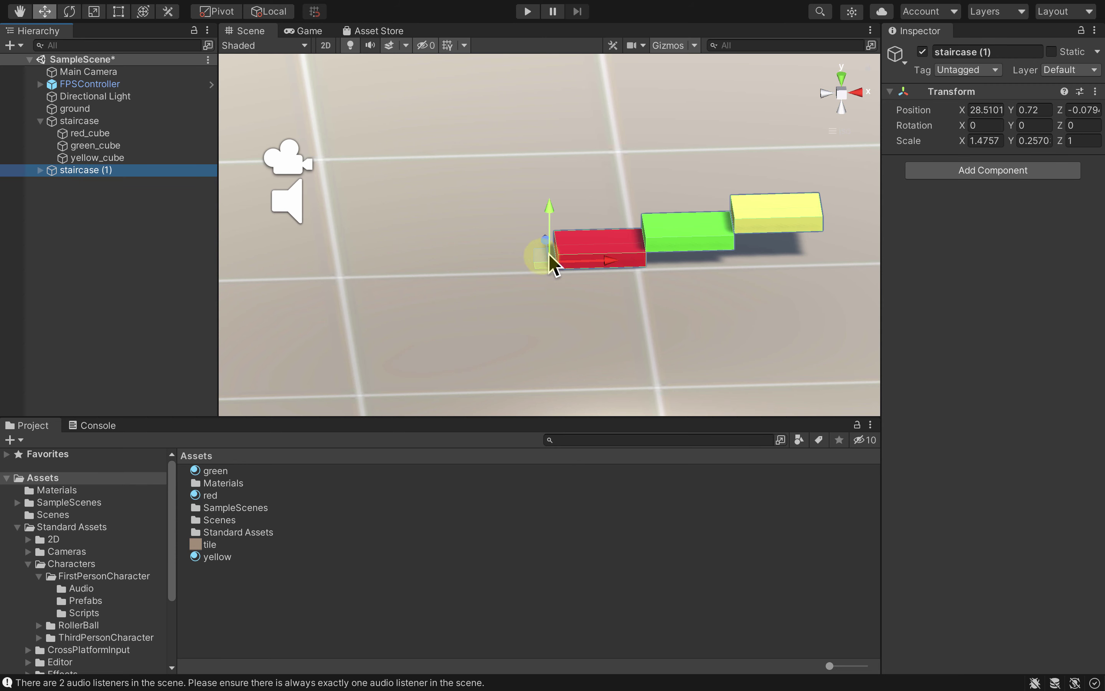
{"action": "left_click_drag", "start_coordinate": [615, 267], "coordinate": [564, 215]}
{"action": "key", "text": "q"}
{"action": "left_click", "coordinate": [151, 194]}
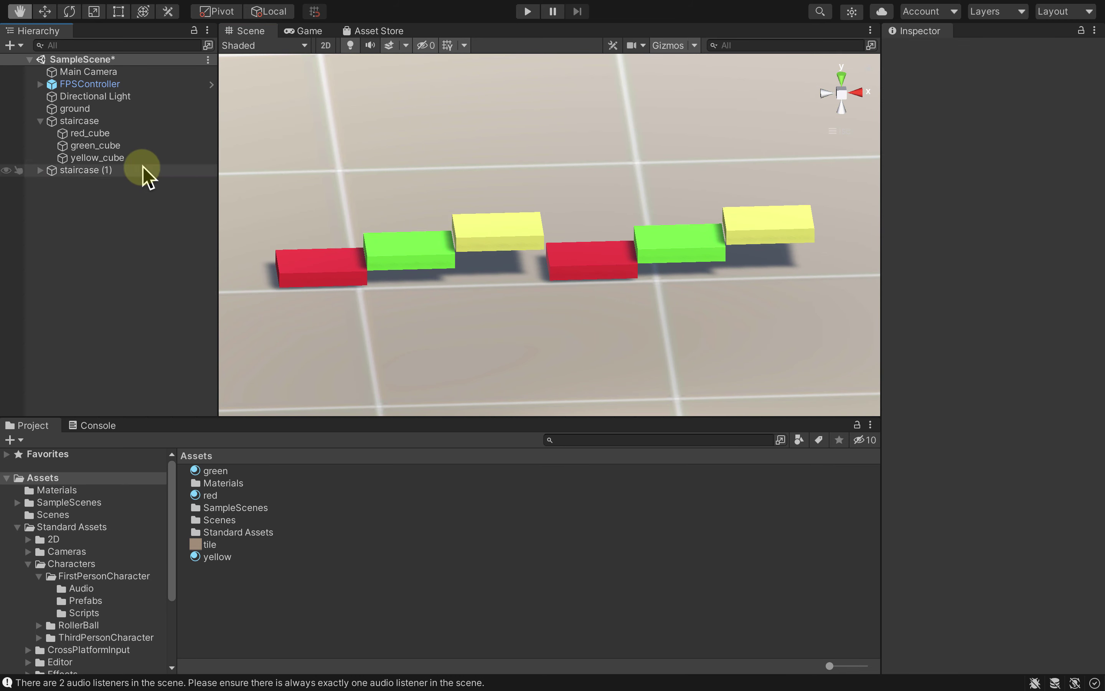
Raise the staircase copy to Y 1.46 and shift it to X 32.93 to continue the original's steps
{"action": "left_click", "coordinate": [142, 168]}
{"action": "key", "text": "w"}
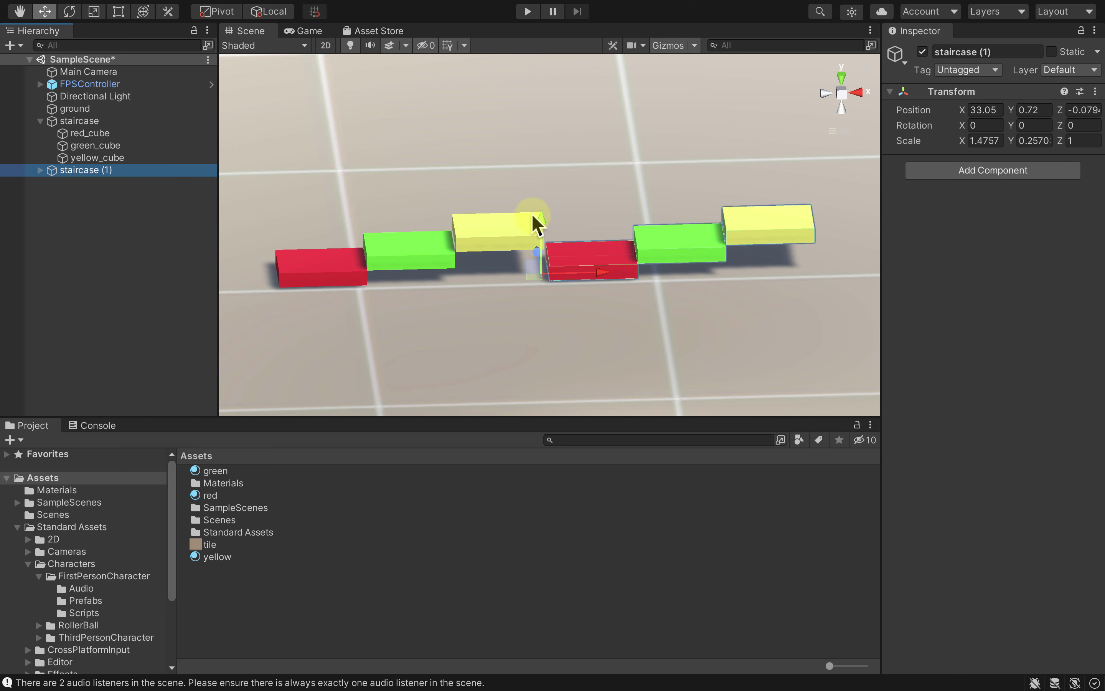
{"action": "left_click_drag", "start_coordinate": [541, 216], "coordinate": [543, 177]}
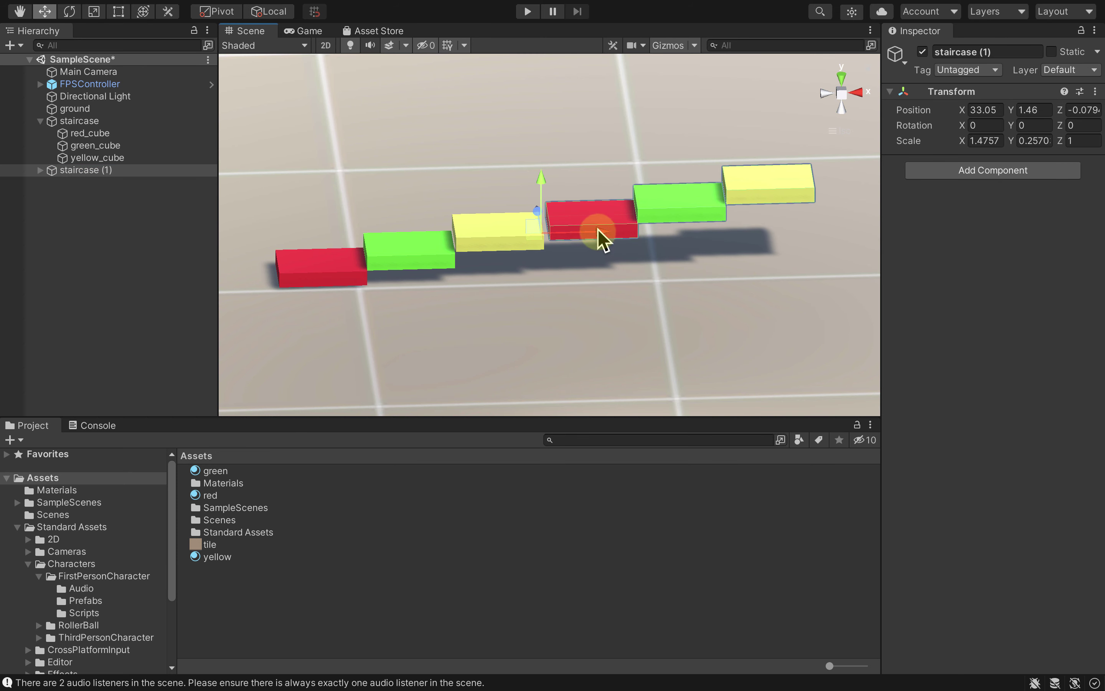
{"action": "left_click_drag", "start_coordinate": [598, 231], "coordinate": [592, 233]}
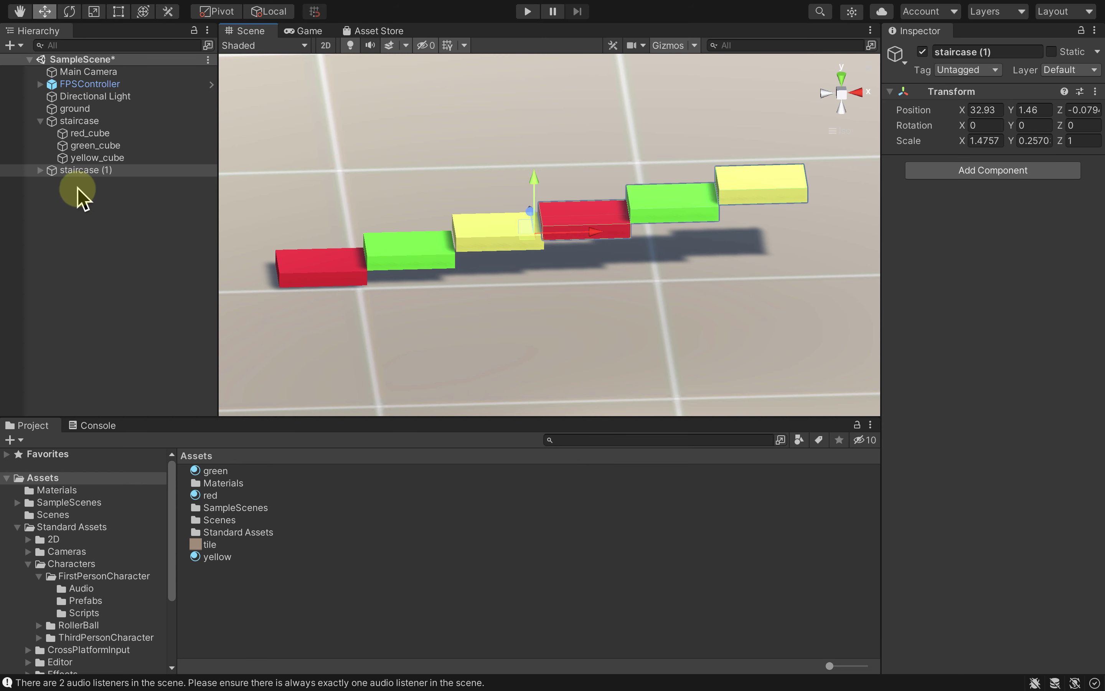